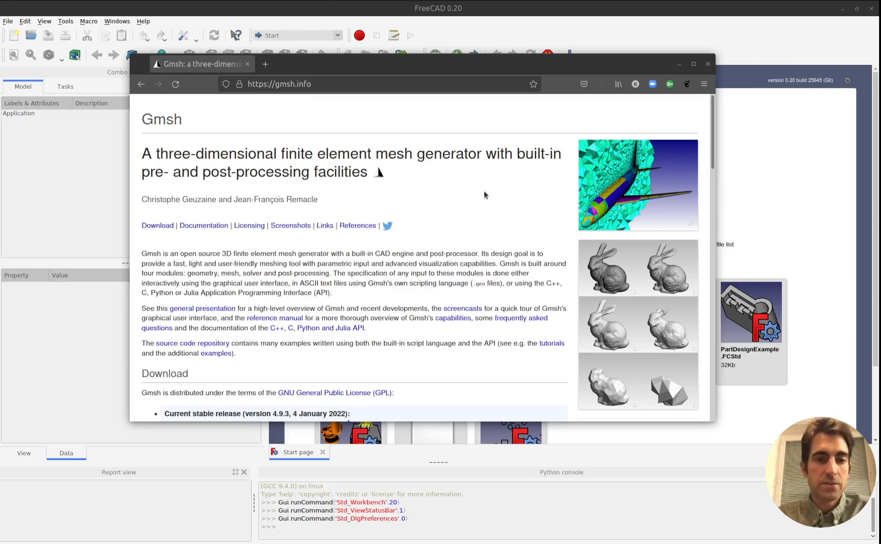
Leave the Gmsh web page for FreeCAD, create a new empty document and activate the FEM workbench.
{"action": "scroll", "coordinate": [484, 195], "scroll_direction": "down", "scroll_amount": 5}
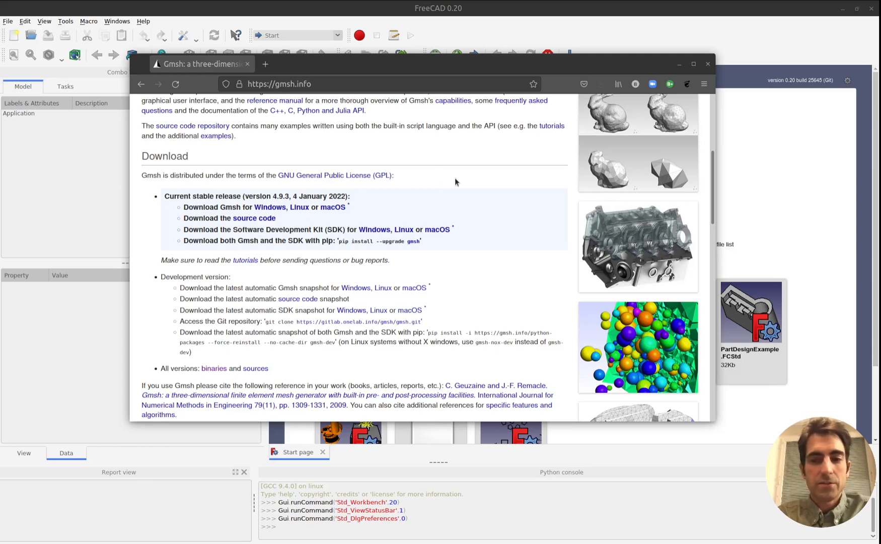
{"action": "left_click", "coordinate": [679, 64]}
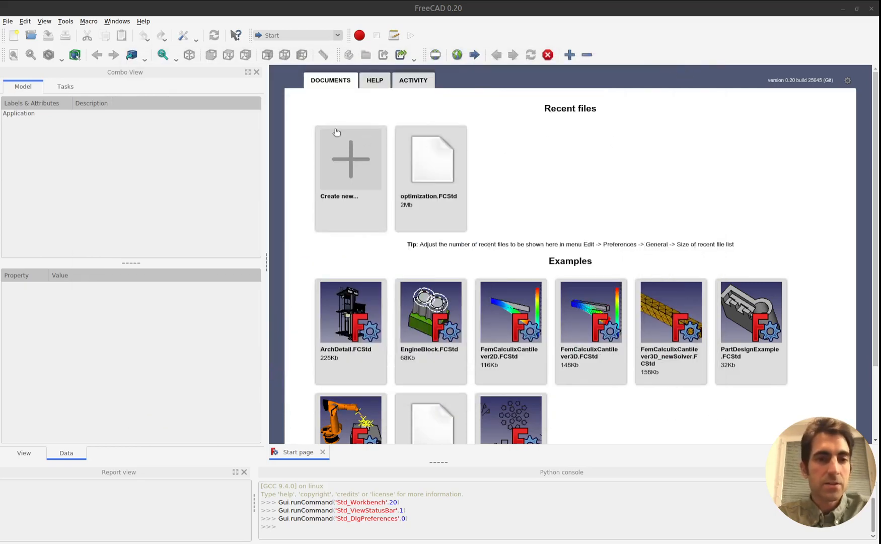
{"action": "left_click", "coordinate": [371, 161]}
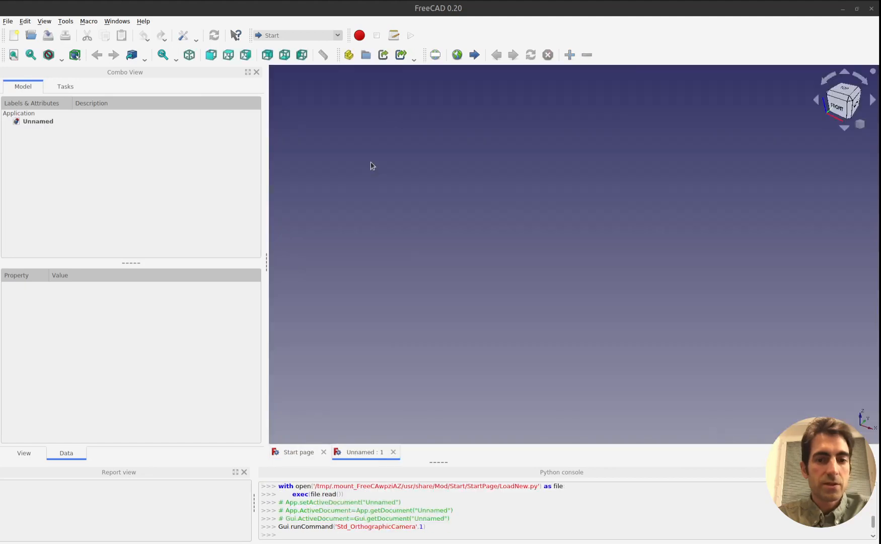
{"action": "left_click", "coordinate": [285, 35]}
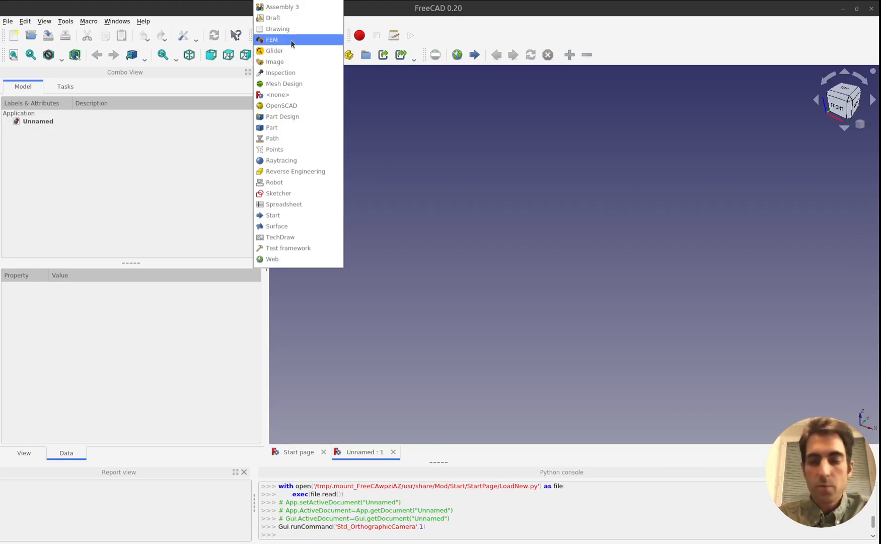
{"action": "left_click", "coordinate": [291, 43]}
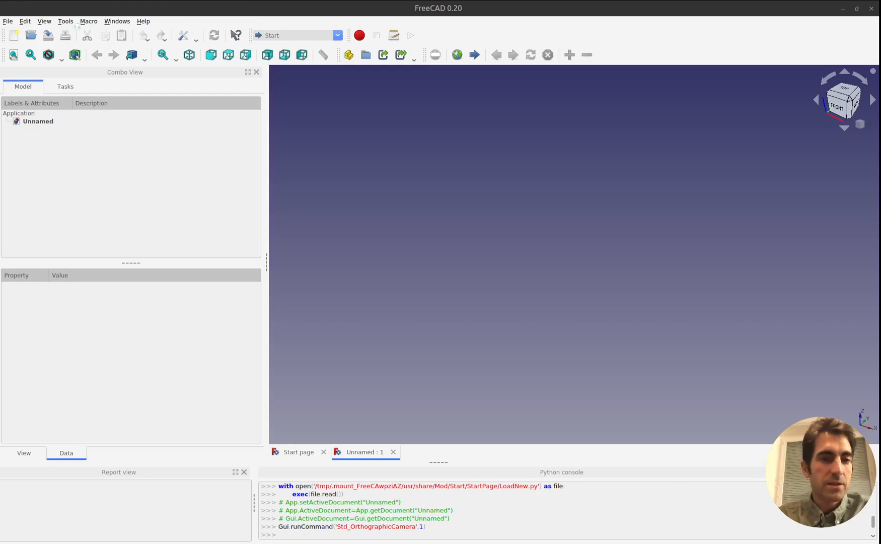
Review the FEM preferences for the working directory, Gmsh, CalculiX, Elmer, Mystran, Z88 and materials, then accept them.
{"action": "left_click", "coordinate": [64, 26]}
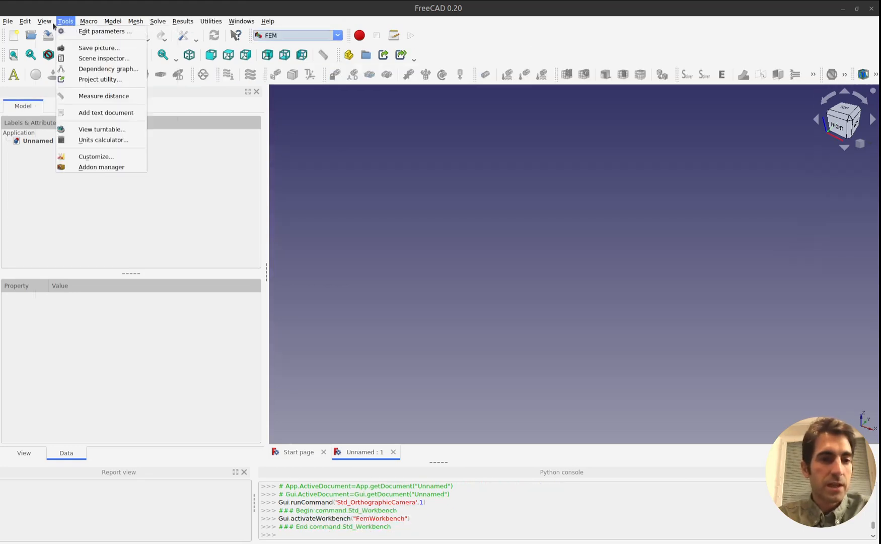
{"action": "mouse_move", "coordinate": [26, 26]}
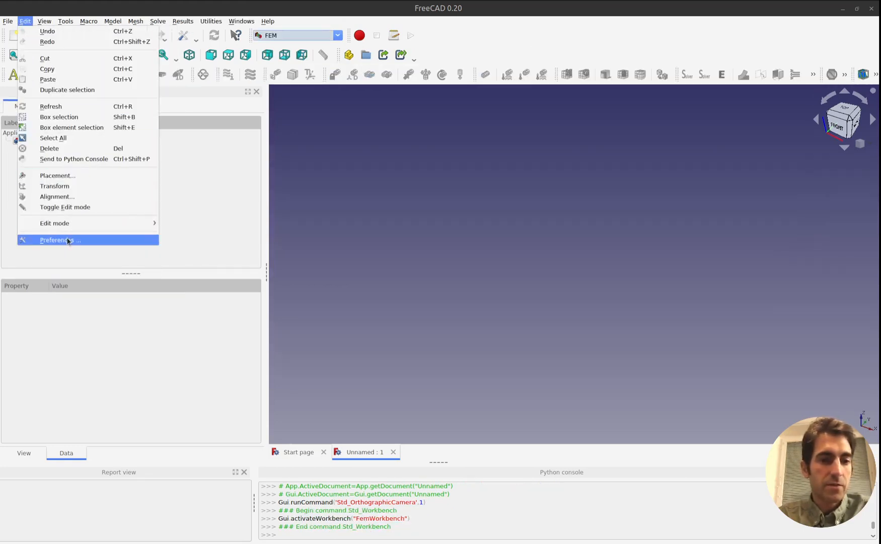
{"action": "left_click", "coordinate": [98, 241]}
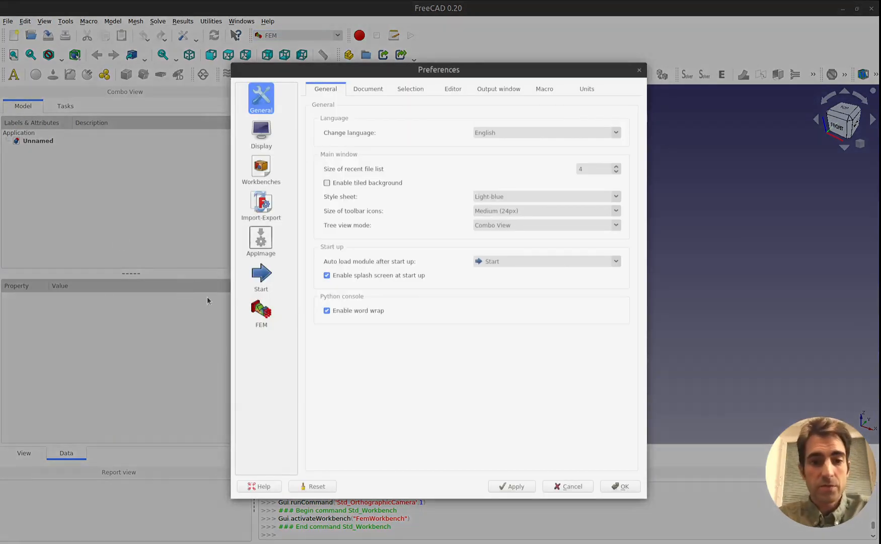
{"action": "left_click", "coordinate": [266, 320]}
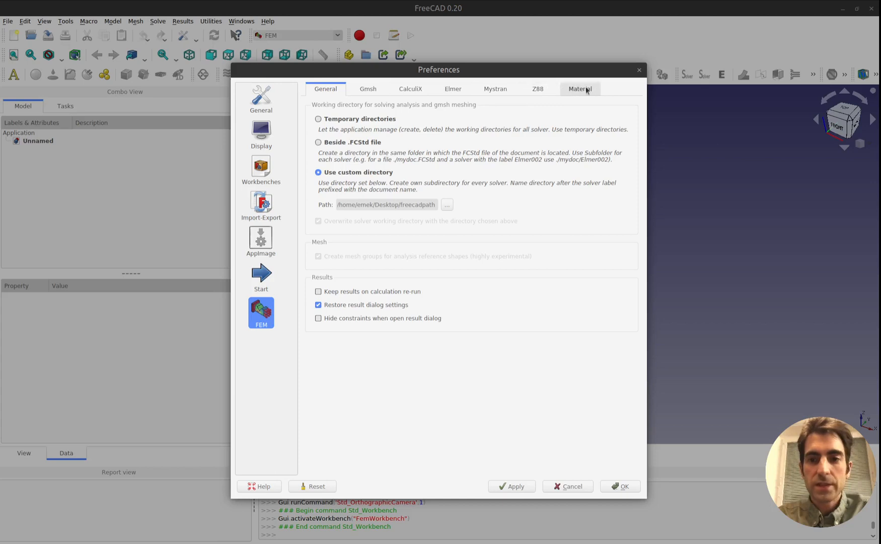
{"action": "left_click", "coordinate": [366, 90]}
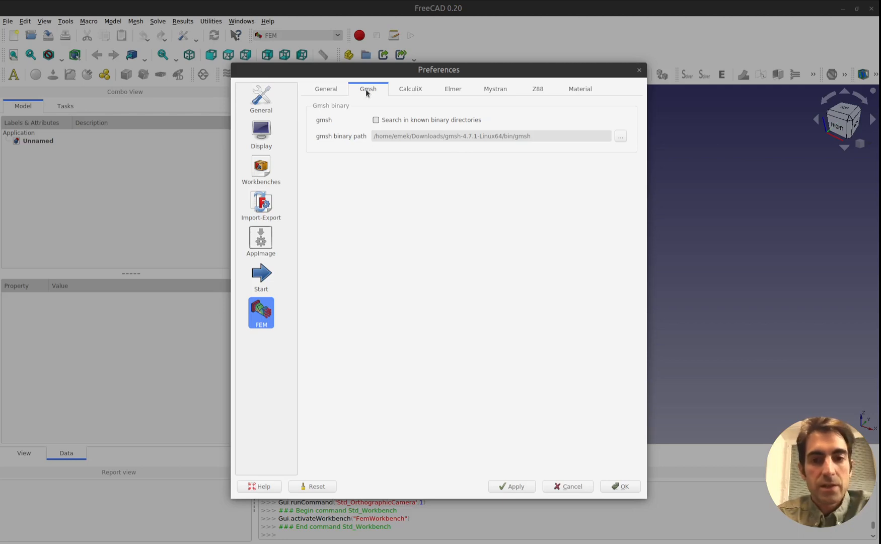
{"action": "left_click", "coordinate": [405, 93]}
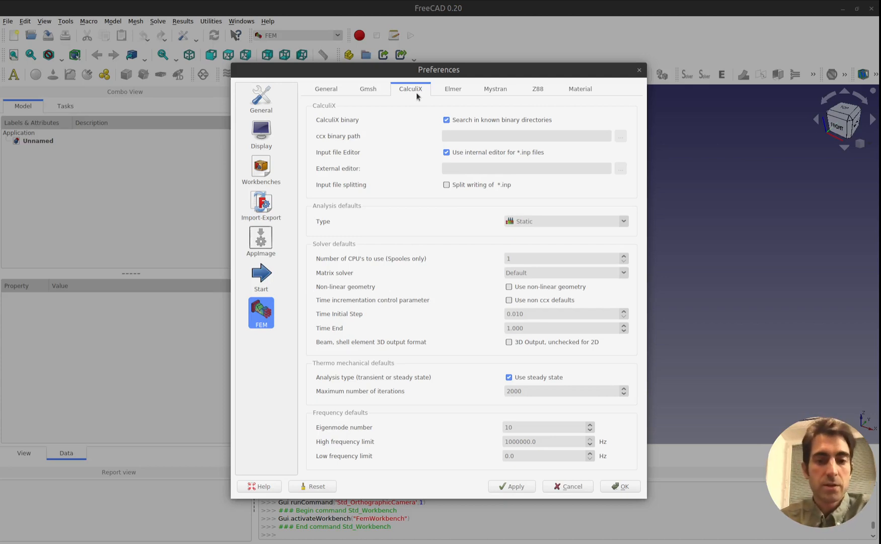
{"action": "left_click", "coordinate": [449, 92]}
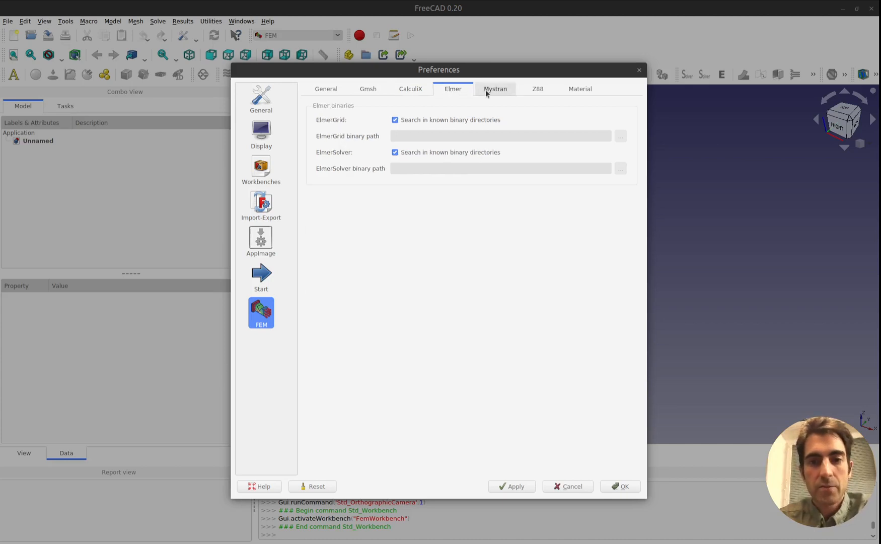
{"action": "left_click", "coordinate": [485, 92]}
{"action": "left_click", "coordinate": [542, 92]}
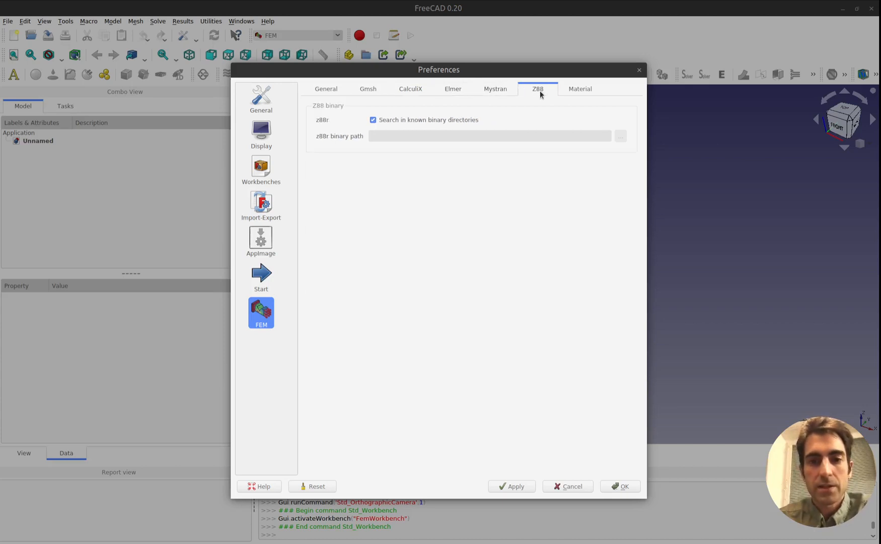
{"action": "left_click", "coordinate": [578, 94]}
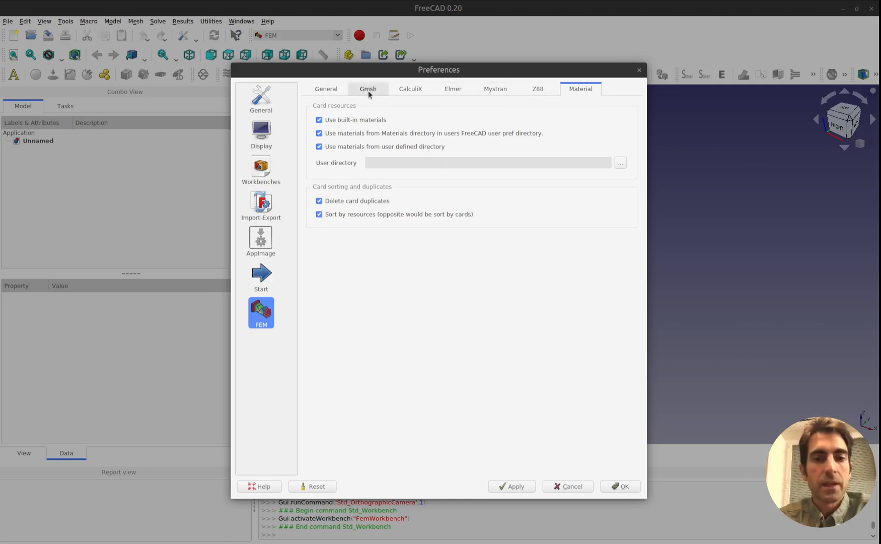
{"action": "left_click", "coordinate": [325, 91]}
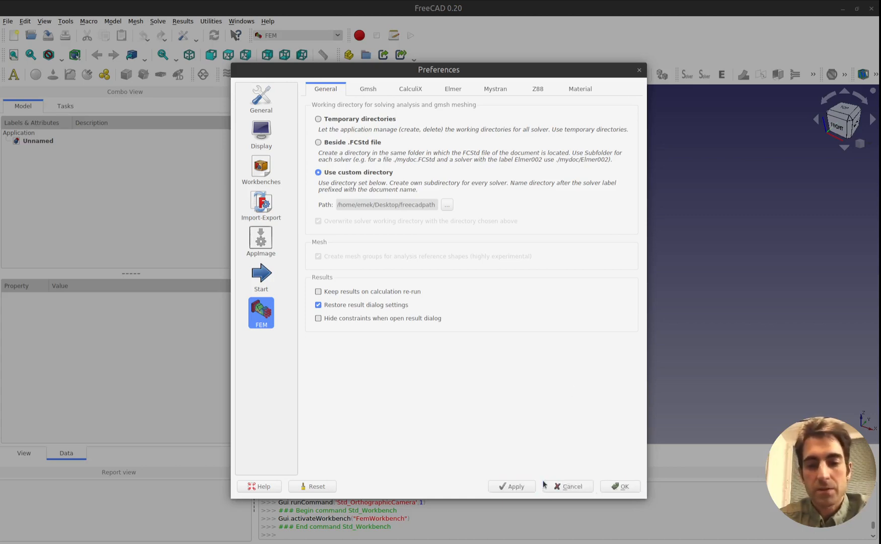
{"action": "left_click", "coordinate": [623, 487]}
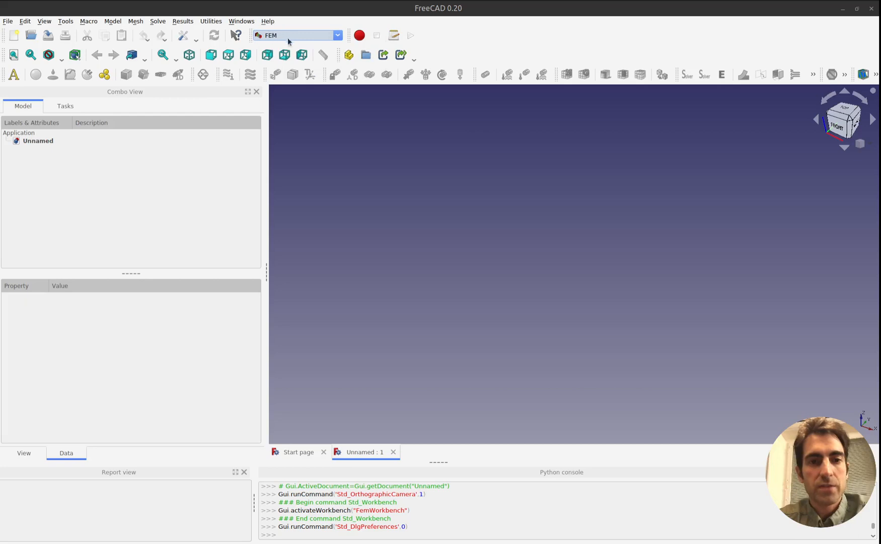
Switch to the Part workbench and add a cube to the empty document.
{"action": "left_click", "coordinate": [44, 21]}
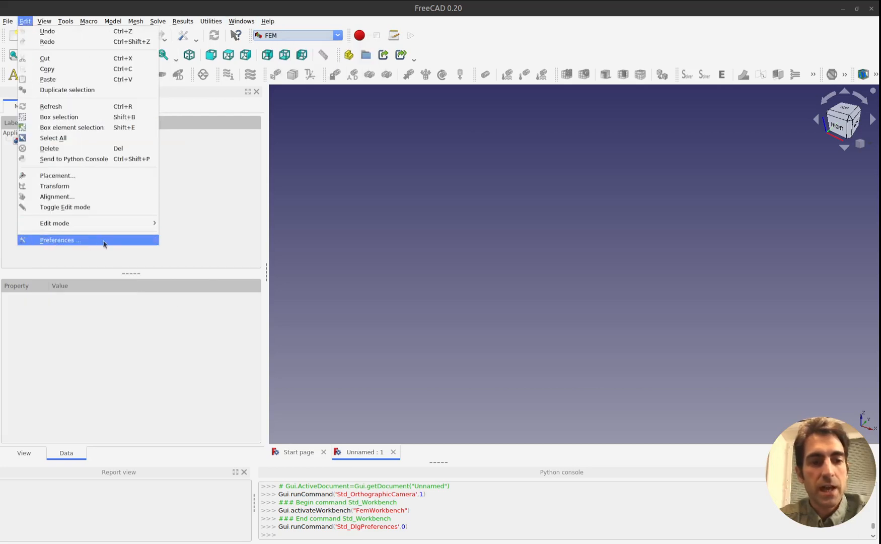
{"action": "left_click", "coordinate": [314, 38]}
{"action": "left_click", "coordinate": [303, 35]}
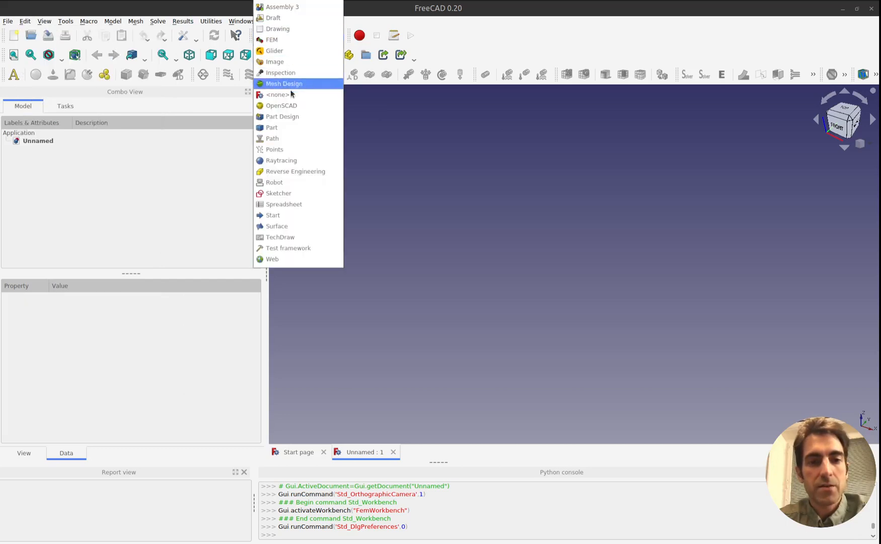
{"action": "left_click", "coordinate": [287, 127]}
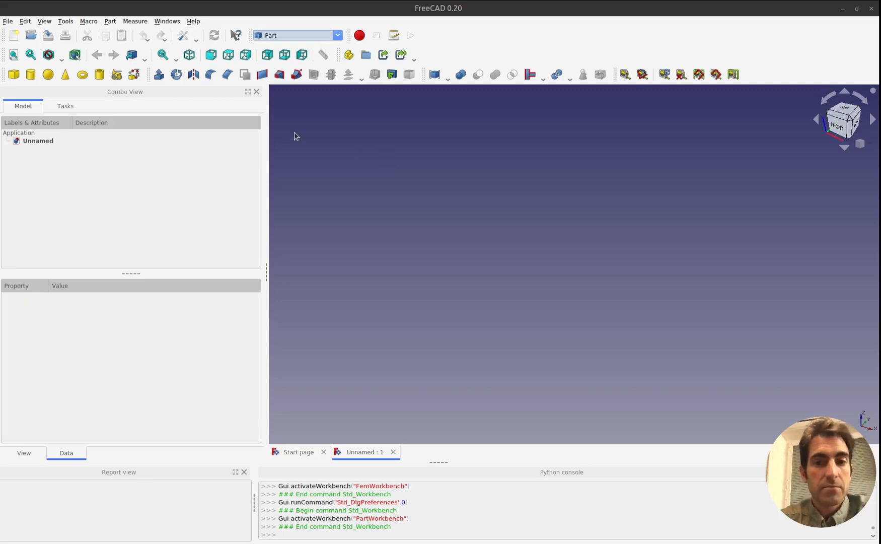
{"action": "left_click", "coordinate": [280, 34]}
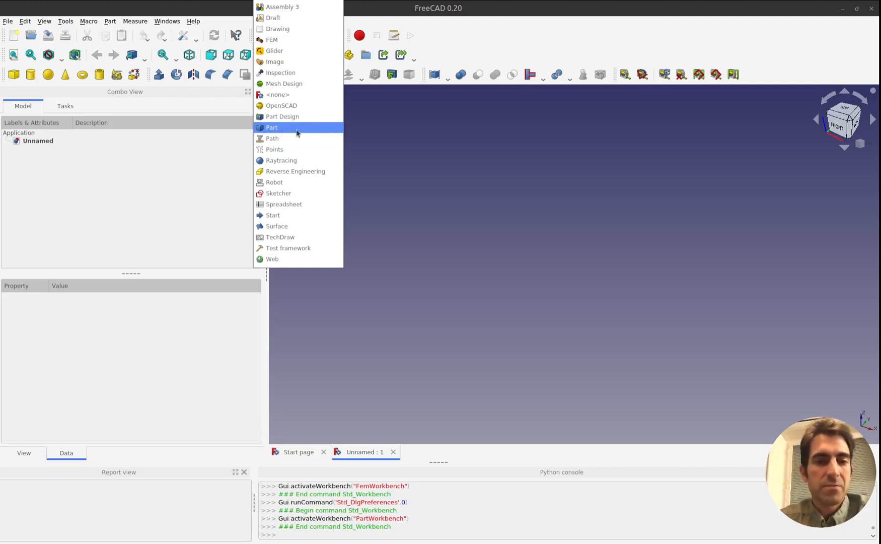
{"action": "left_click", "coordinate": [310, 130]}
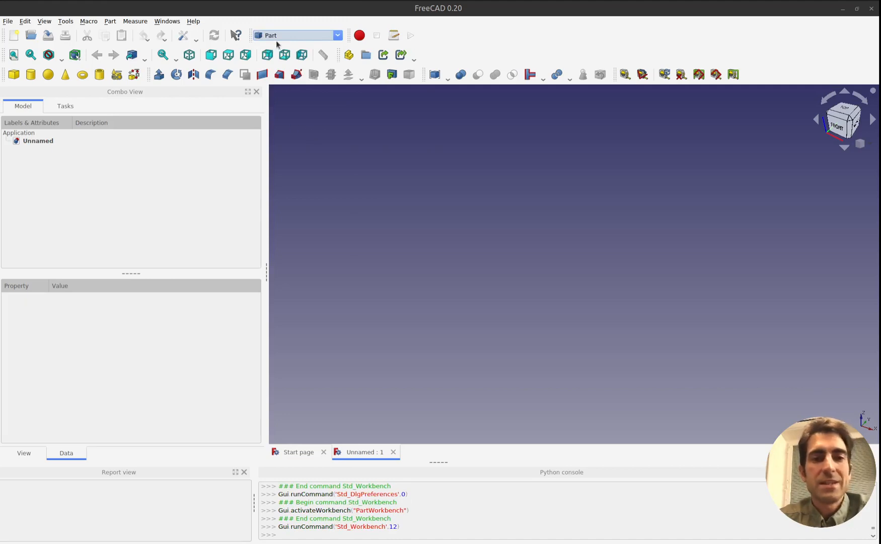
{"action": "left_click", "coordinate": [15, 78]}
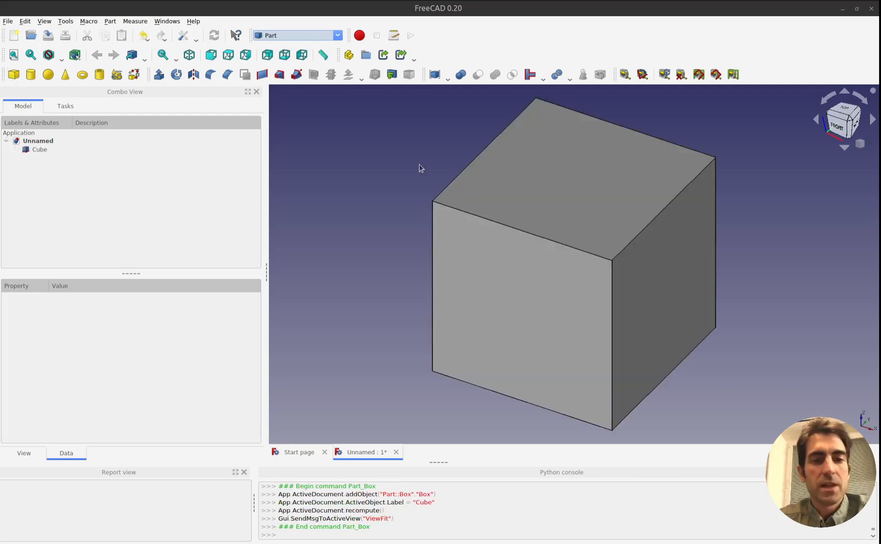
Set the cube's length to 100 mm to turn it into a long beam.
{"action": "left_click", "coordinate": [33, 149]}
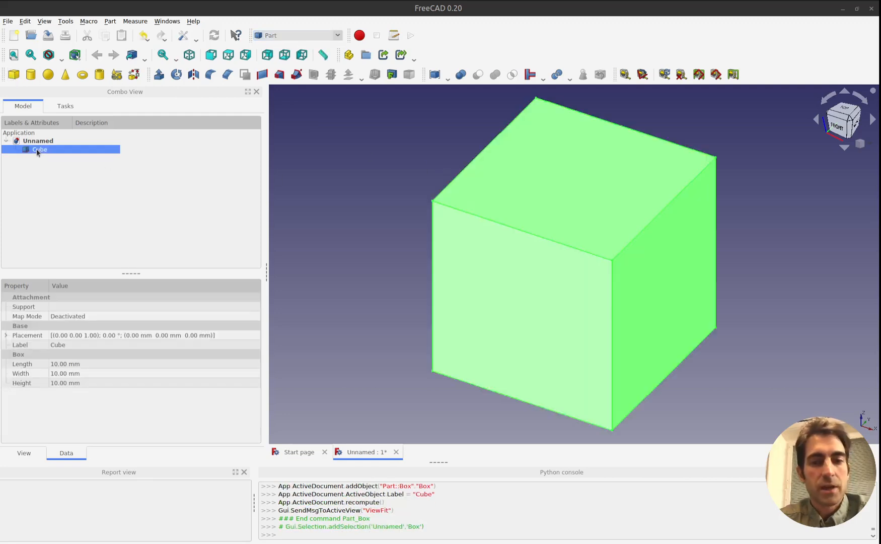
{"action": "left_click", "coordinate": [56, 364]}
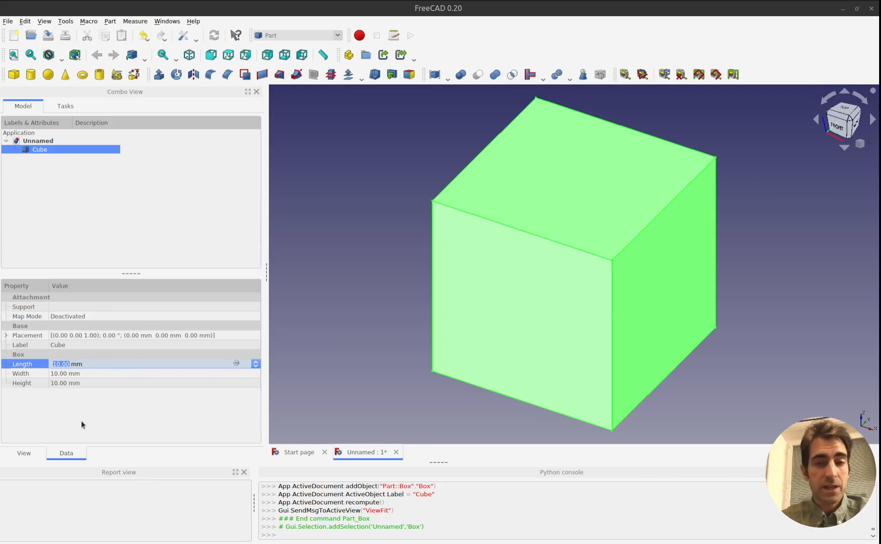
{"action": "type", "text": "100"}
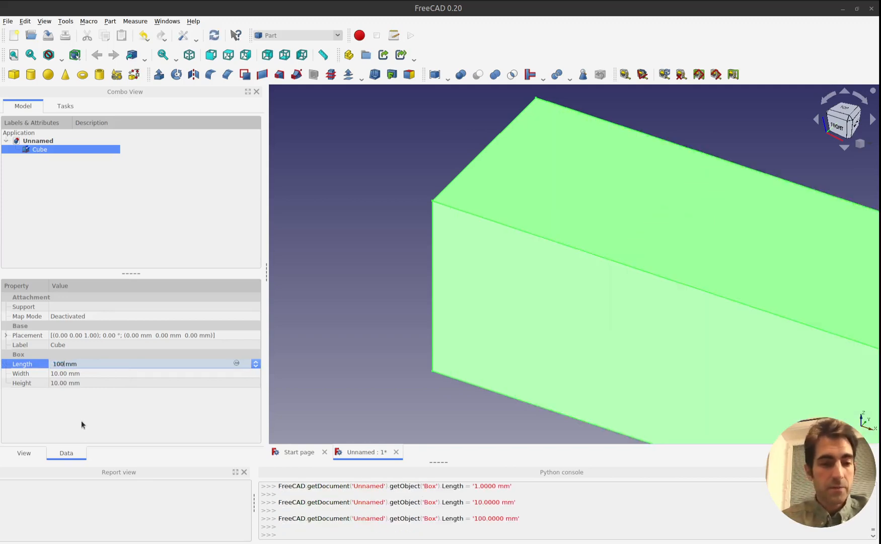
{"action": "key", "text": "Return"}
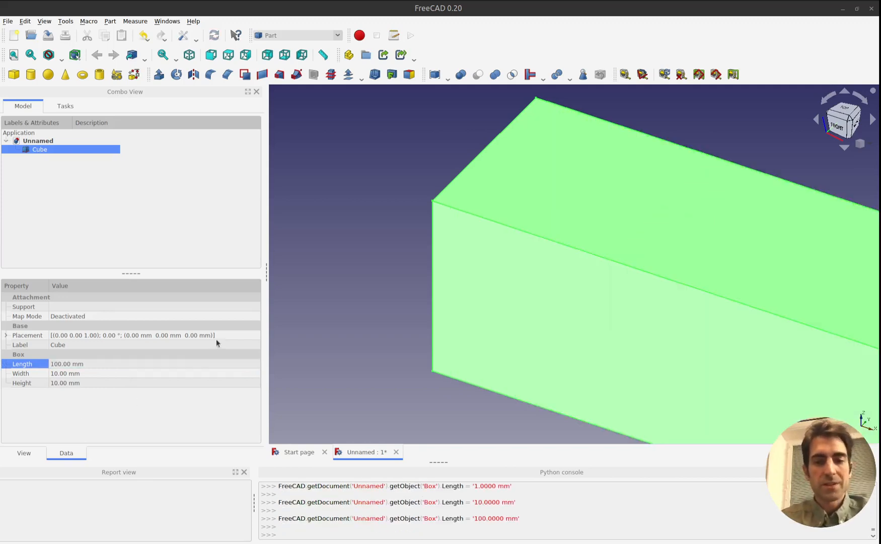
{"action": "scroll", "coordinate": [394, 238], "scroll_direction": "down", "scroll_amount": 6}
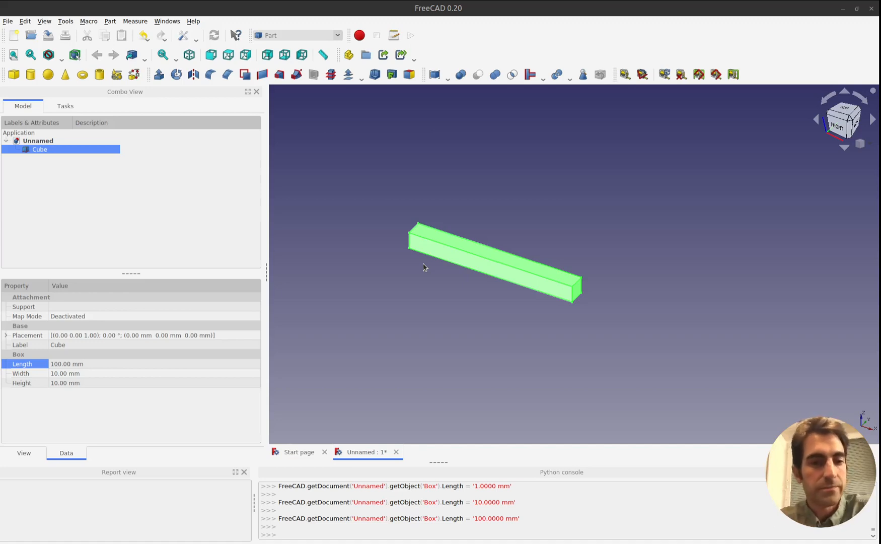
{"action": "left_click", "coordinate": [365, 227]}
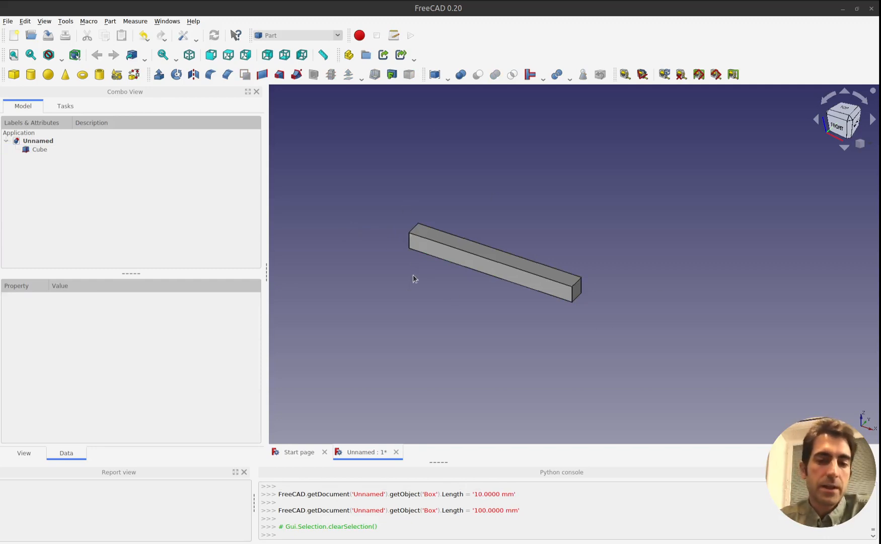
Switch from the Part workbench back to the FEM workbench with the beam in the document.
{"action": "scroll", "coordinate": [412, 276], "scroll_direction": "up", "scroll_amount": 3}
{"action": "middle_click_drag", "start_coordinate": [444, 281], "coordinate": [547, 295]}
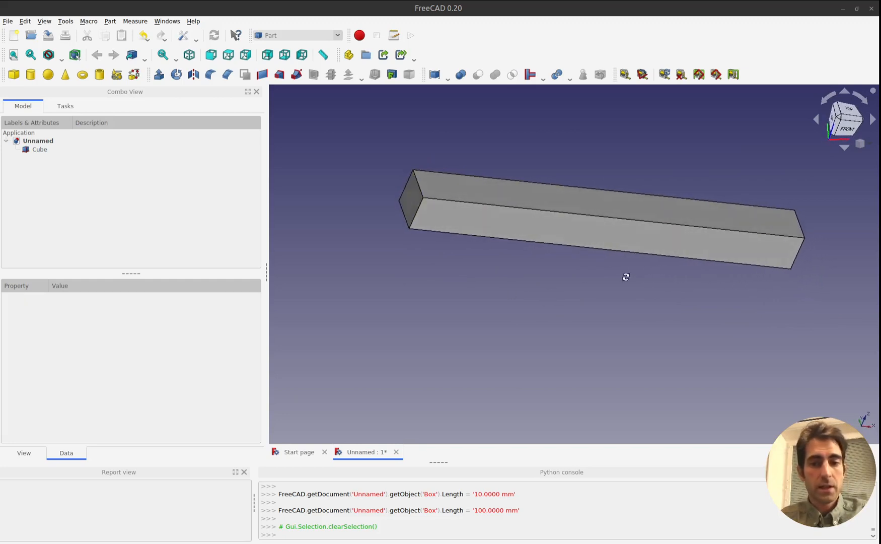
{"action": "middle_click_drag", "start_coordinate": [625, 275], "coordinate": [483, 249]}
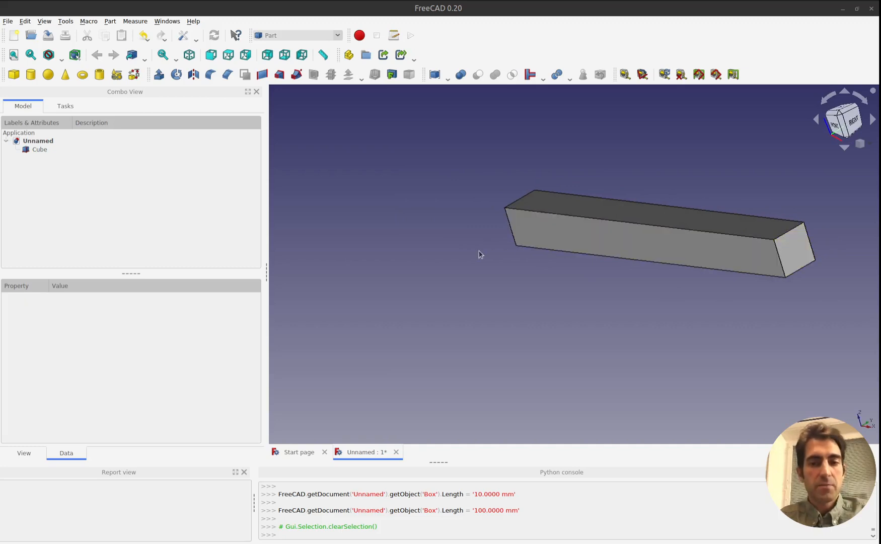
{"action": "middle_click_drag", "start_coordinate": [477, 253], "coordinate": [529, 254]}
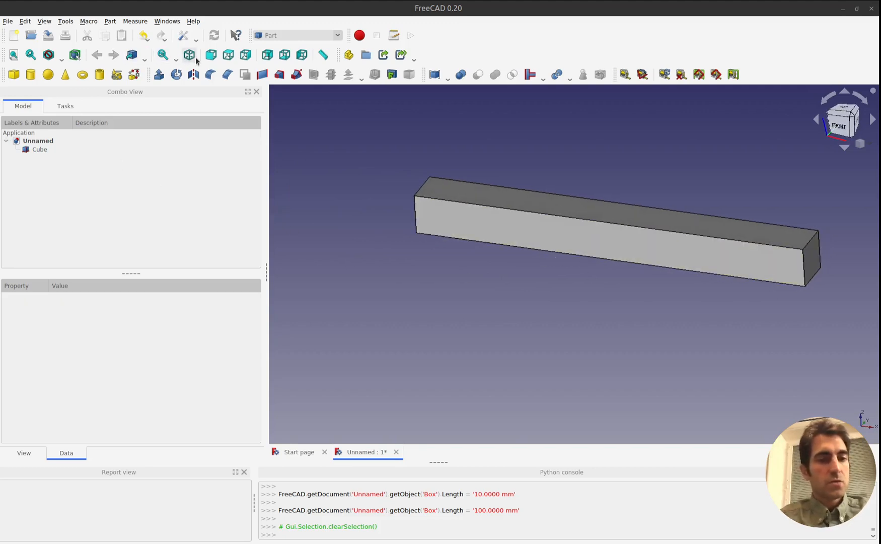
{"action": "left_click", "coordinate": [294, 37]}
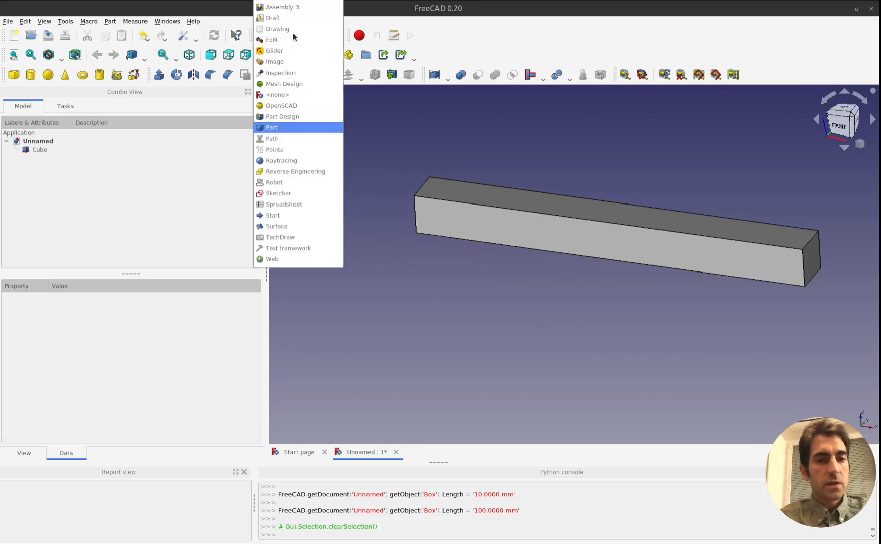
{"action": "left_click", "coordinate": [283, 39]}
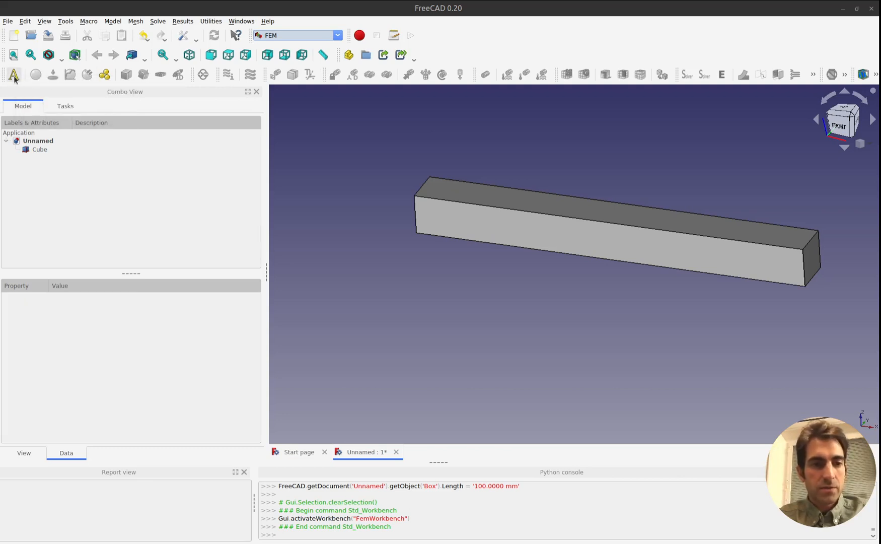
{"action": "left_click", "coordinate": [114, 22]}
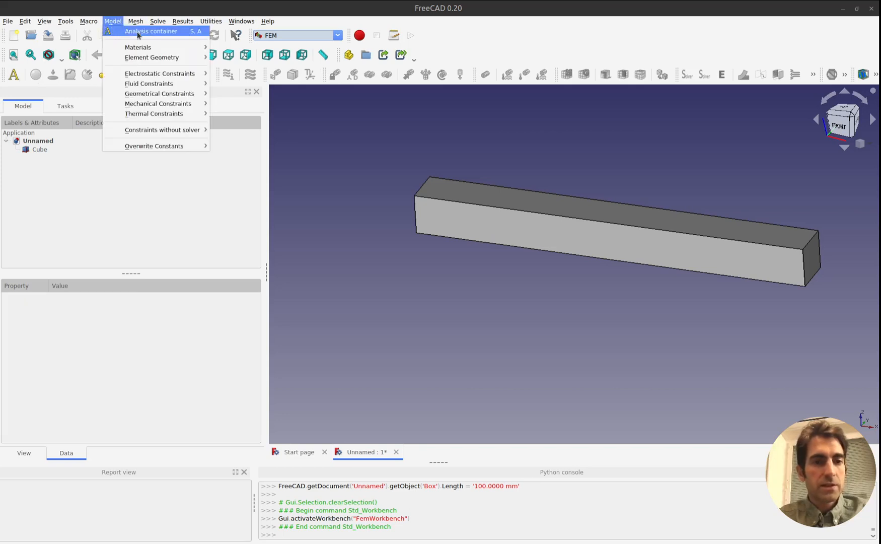
{"action": "mouse_move", "coordinate": [169, 22]}
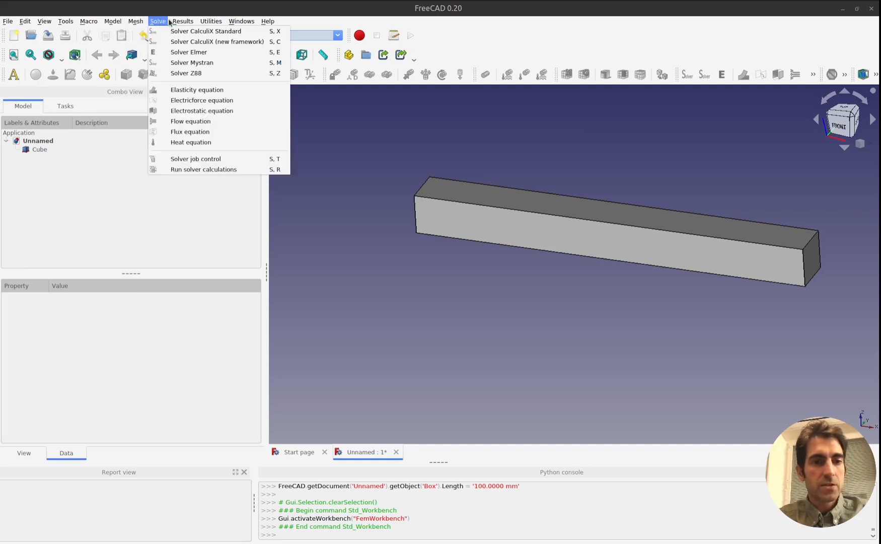
Create an analysis container in the document and expand it in the model tree to show its contents.
{"action": "mouse_move", "coordinate": [121, 22]}
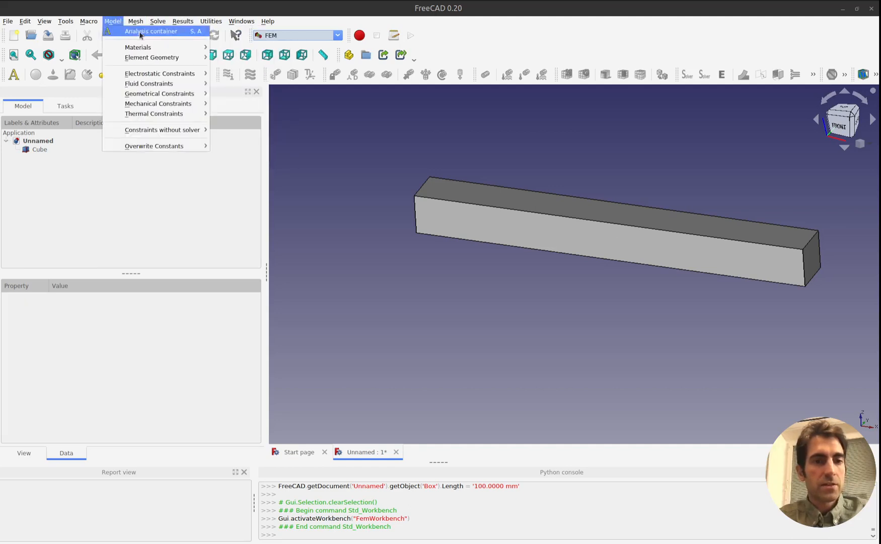
{"action": "left_click", "coordinate": [141, 33]}
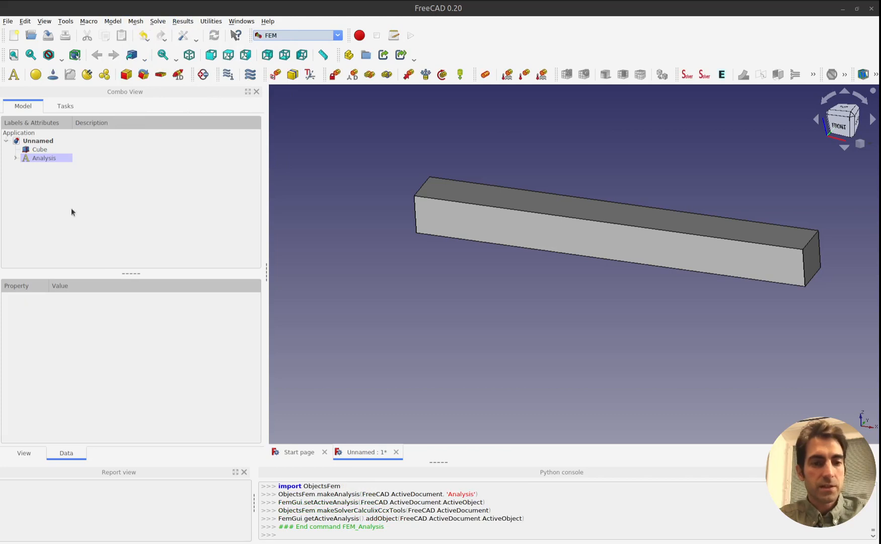
{"action": "left_click", "coordinate": [15, 159]}
{"action": "left_click", "coordinate": [53, 160]}
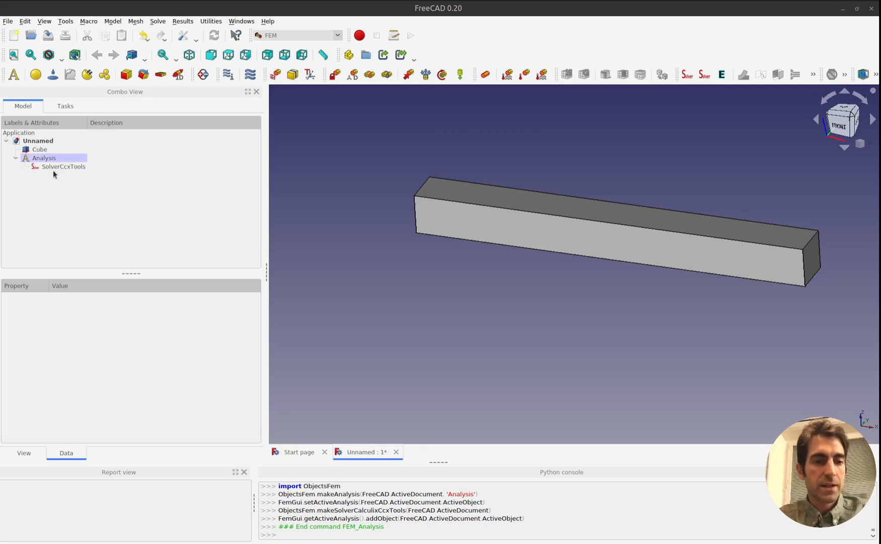
Review the properties and mechanical analysis settings of the SolverCcxTools solver, then close them.
{"action": "left_click", "coordinate": [62, 167]}
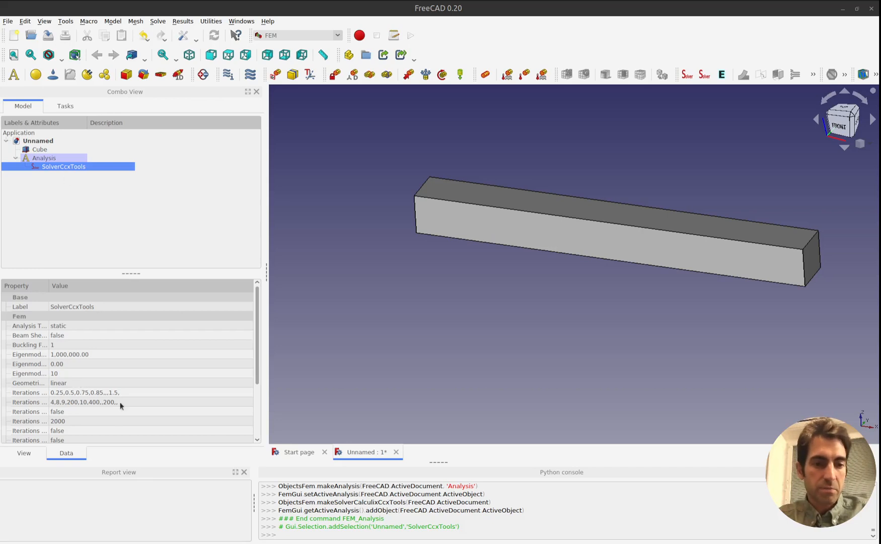
{"action": "double_click", "coordinate": [53, 167]}
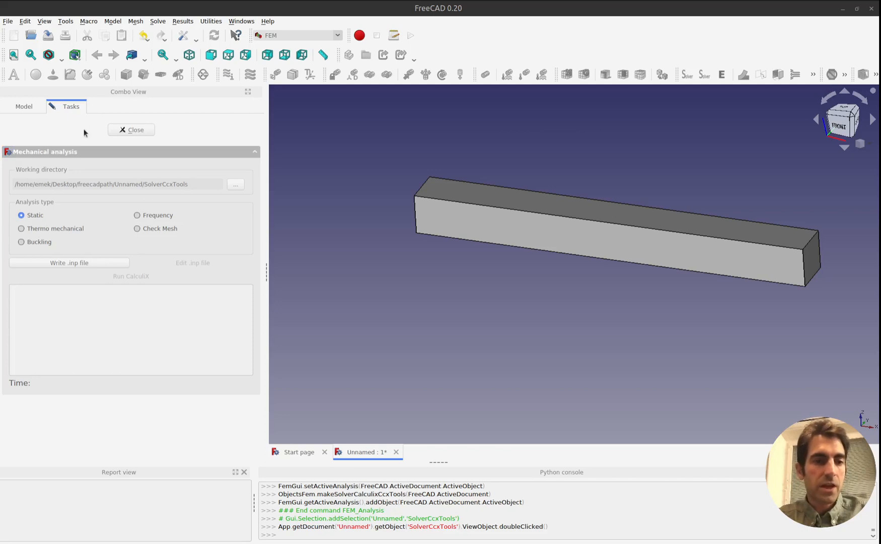
{"action": "left_click", "coordinate": [131, 131]}
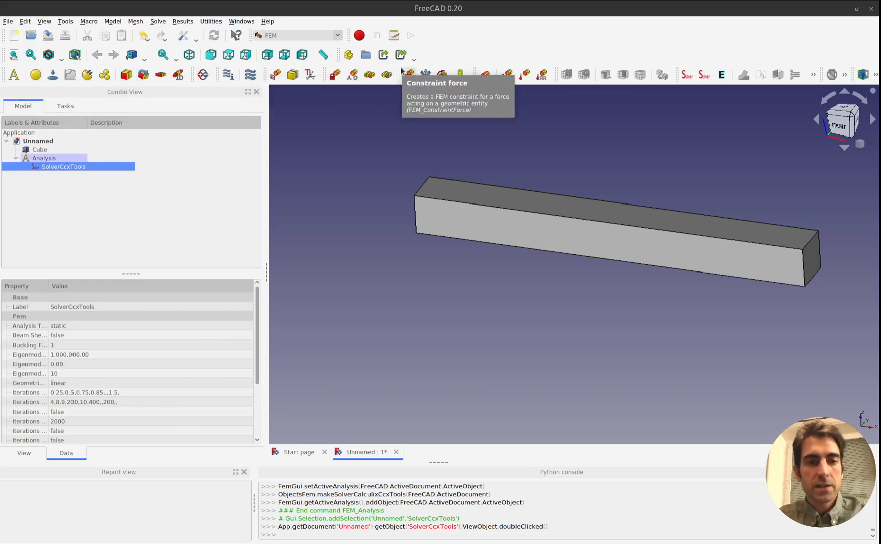
Add a solid FEM material to the analysis, assign the Concrete-Generic material card and review its properties.
{"action": "left_click", "coordinate": [35, 78]}
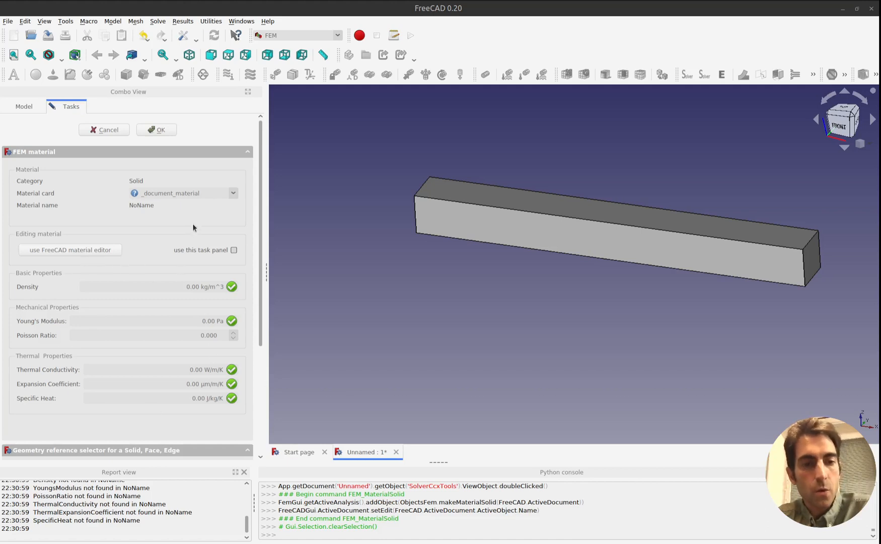
{"action": "left_click", "coordinate": [180, 196]}
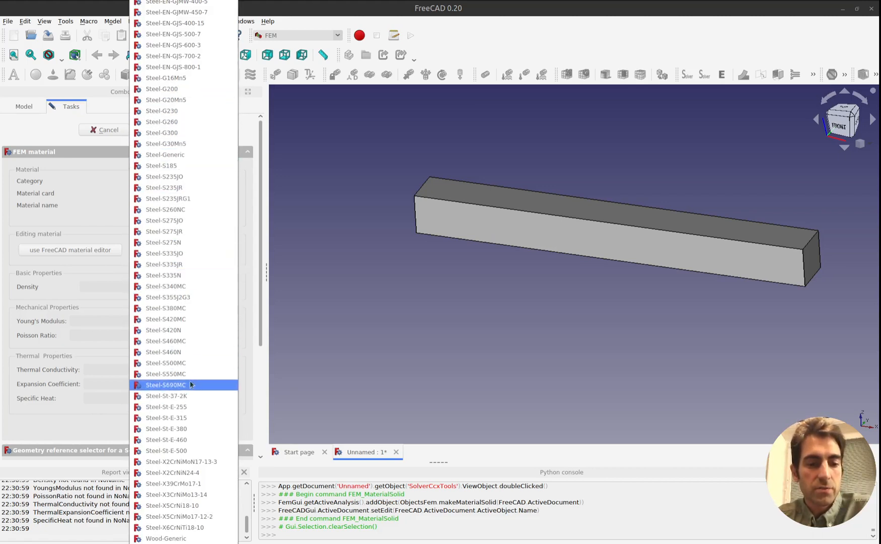
{"action": "scroll", "coordinate": [183, 373], "scroll_direction": "up", "scroll_amount": 3}
{"action": "scroll", "coordinate": [183, 373], "scroll_direction": "down", "scroll_amount": 3}
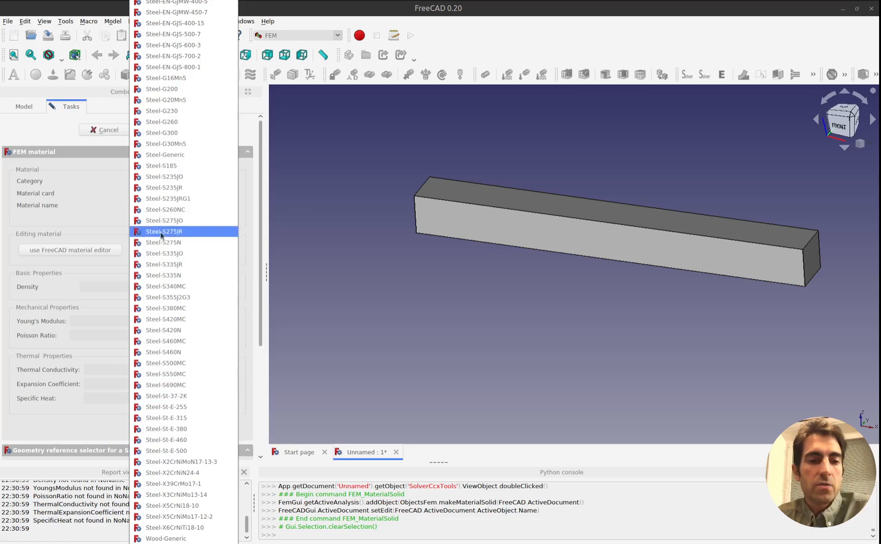
{"action": "scroll", "coordinate": [160, 235], "scroll_direction": "up", "scroll_amount": 2}
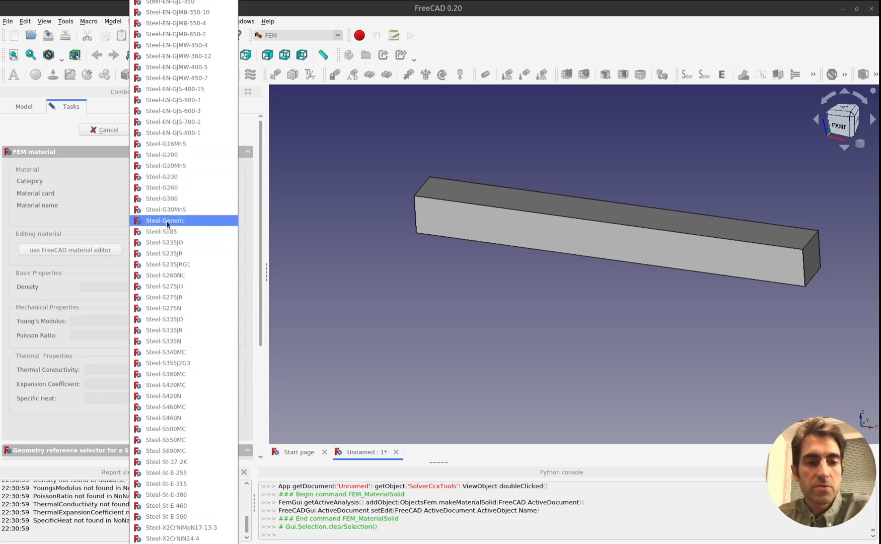
{"action": "scroll", "coordinate": [168, 224], "scroll_direction": "up", "scroll_amount": 20}
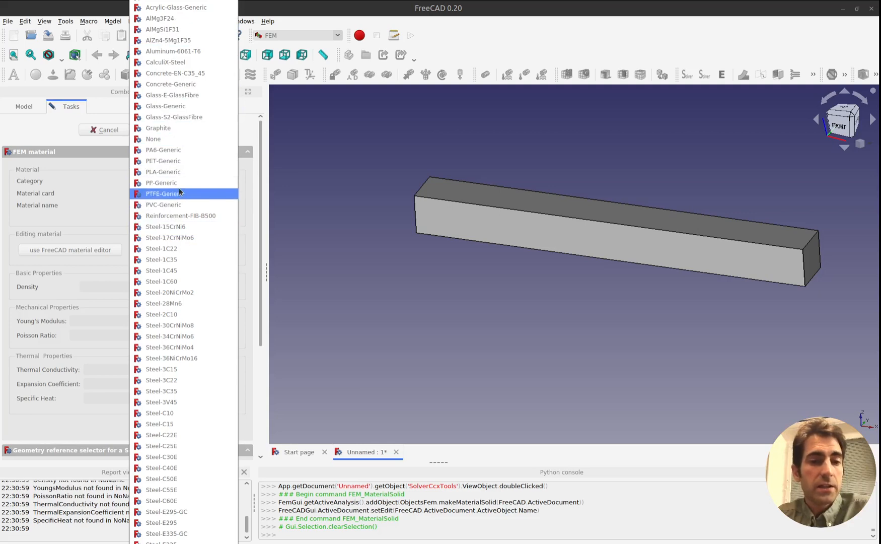
{"action": "left_click", "coordinate": [168, 84]}
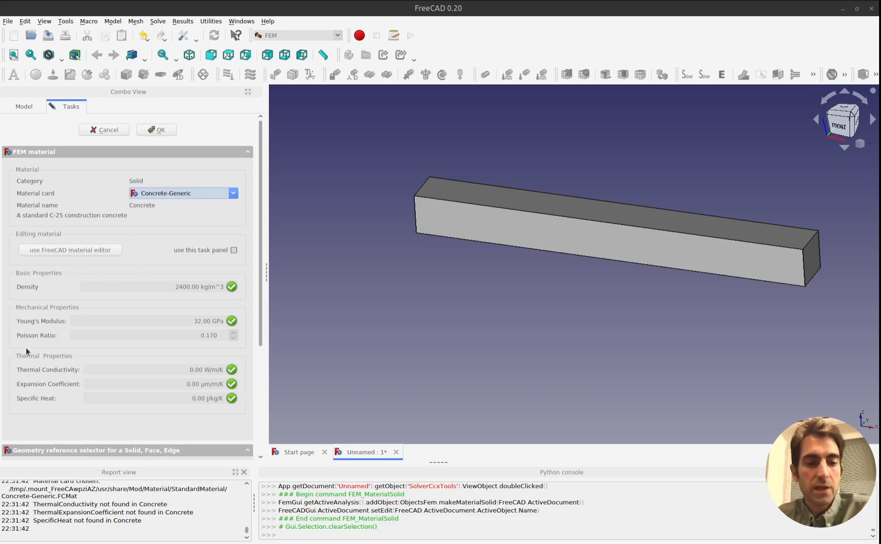
{"action": "scroll", "coordinate": [26, 348], "scroll_direction": "down", "scroll_amount": 2}
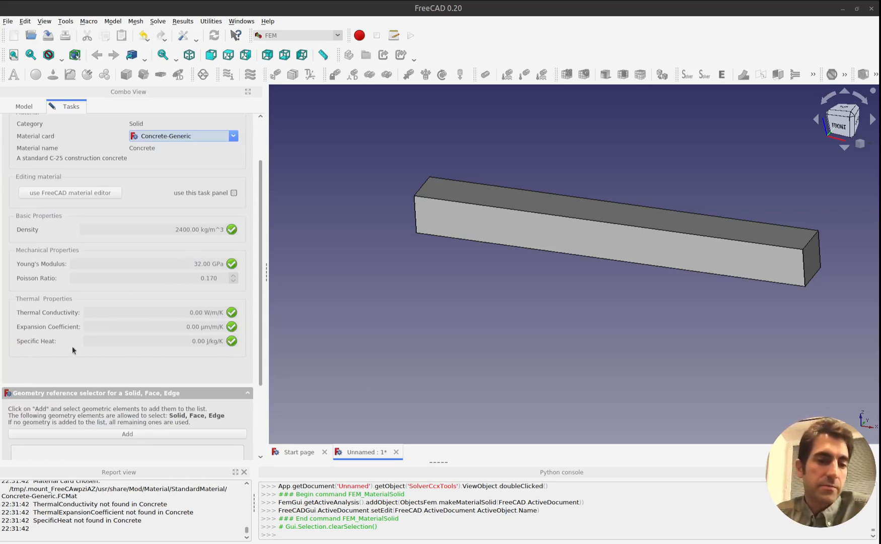
{"action": "scroll", "coordinate": [72, 345], "scroll_direction": "up", "scroll_amount": 1}
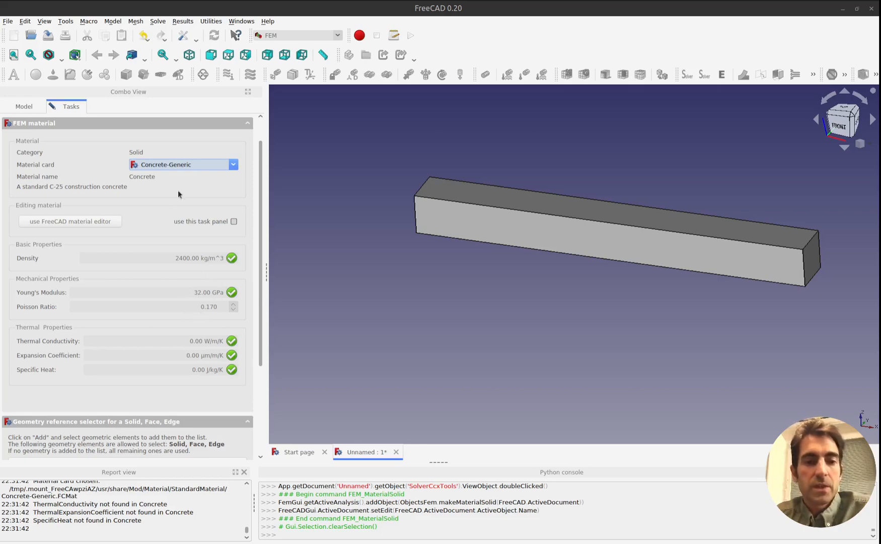
Change the solid material's card to Steel-Generic and accept the material.
{"action": "left_click", "coordinate": [184, 166]}
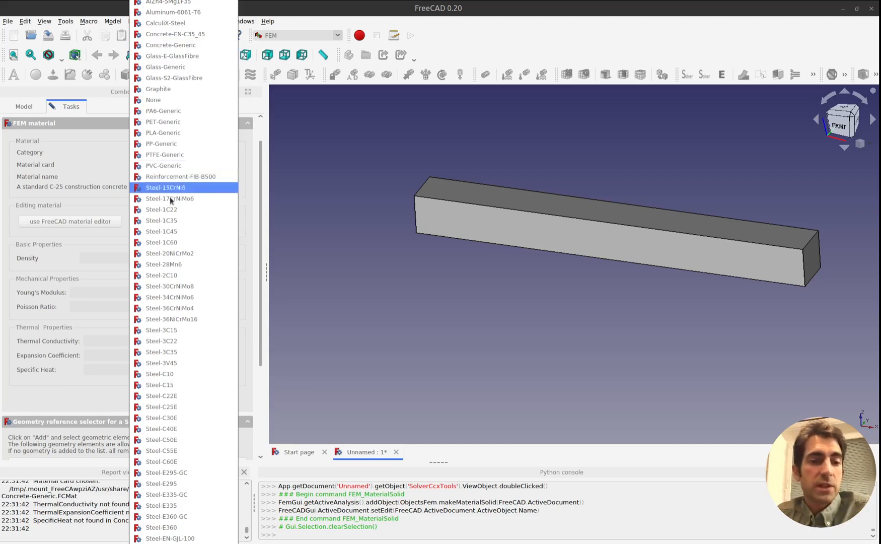
{"action": "scroll", "coordinate": [176, 231], "scroll_direction": "down", "scroll_amount": 6}
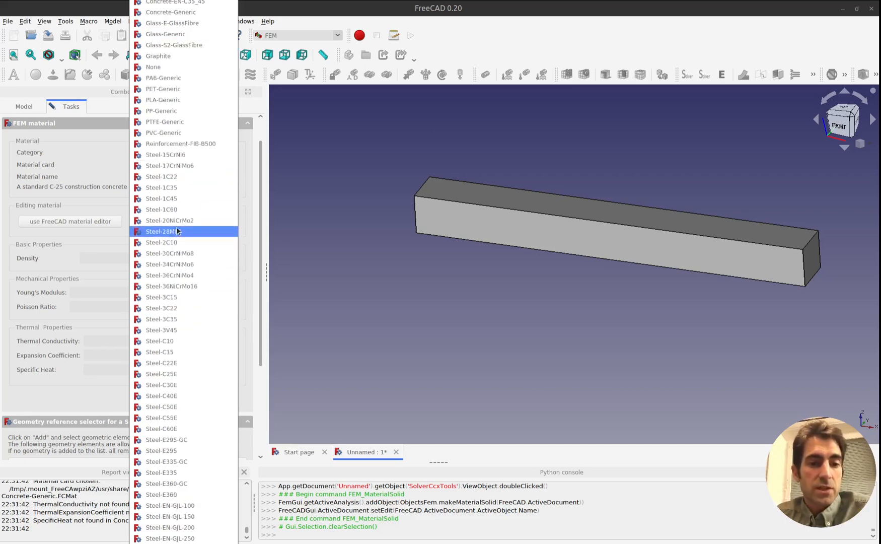
{"action": "scroll", "coordinate": [176, 232], "scroll_direction": "down", "scroll_amount": 11}
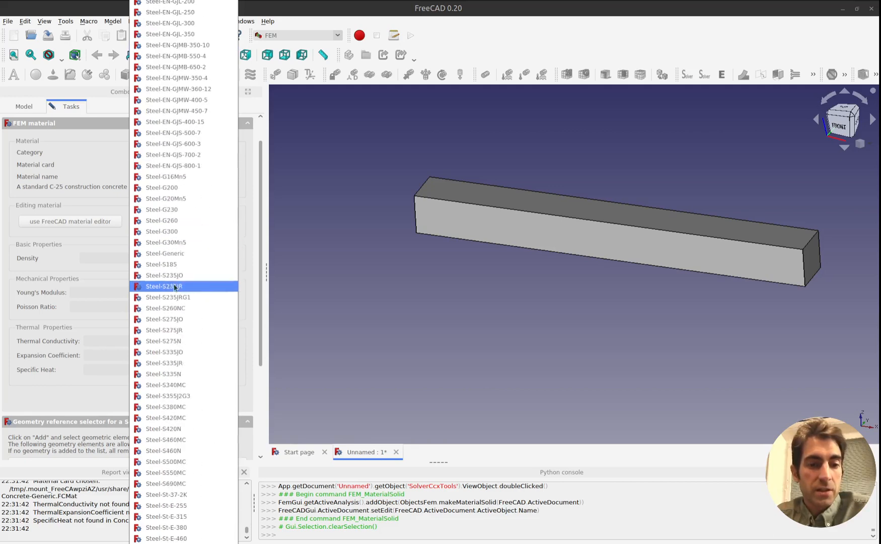
{"action": "left_click", "coordinate": [171, 253]}
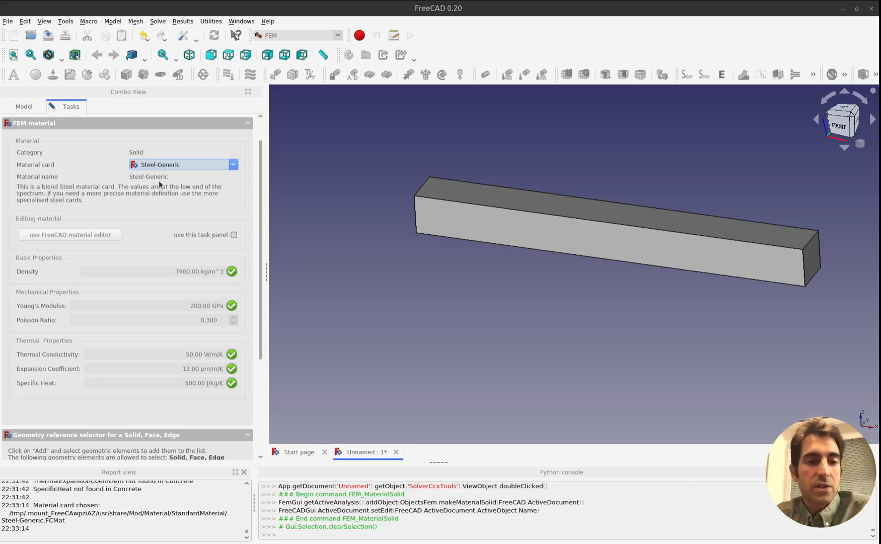
{"action": "scroll", "coordinate": [154, 204], "scroll_direction": "up", "scroll_amount": 1}
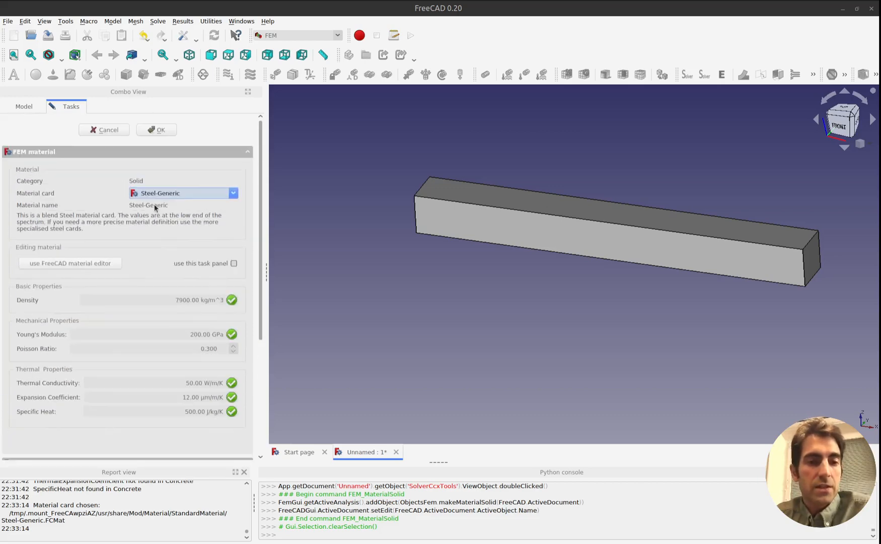
{"action": "left_click", "coordinate": [159, 130]}
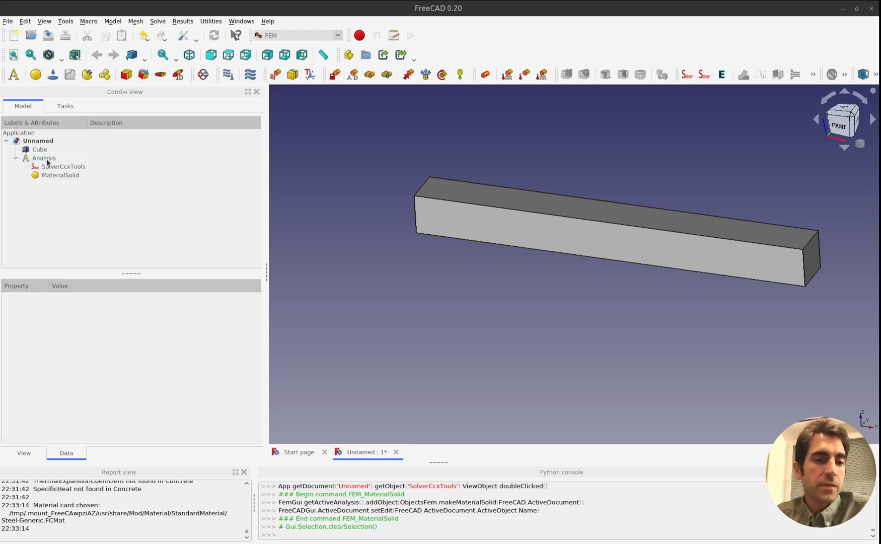
Select the analysis in the model tree and orient the view so the beam's end face at x = 0 can be picked.
{"action": "left_click", "coordinate": [47, 161]}
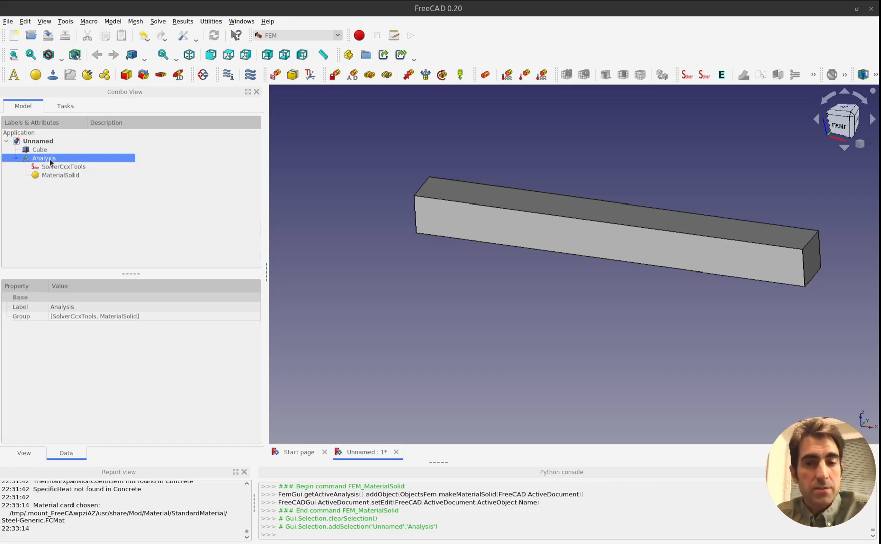
{"action": "middle_click_drag", "start_coordinate": [394, 212], "coordinate": [335, 168]}
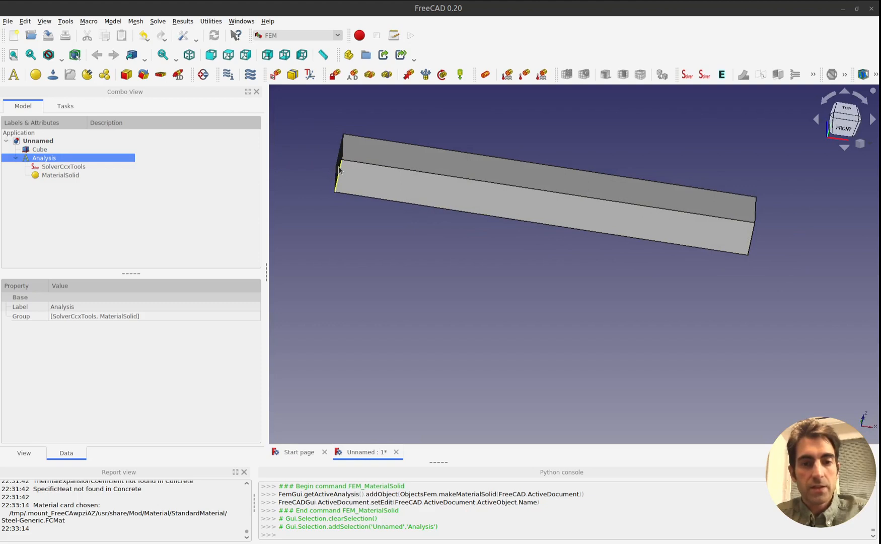
{"action": "middle_click_drag", "start_coordinate": [339, 170], "coordinate": [400, 194]}
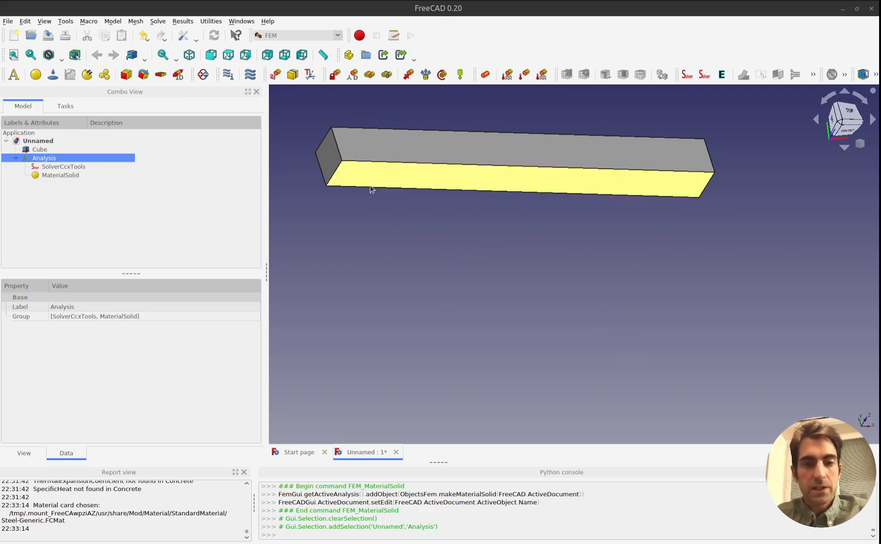
{"action": "middle_click_drag", "start_coordinate": [327, 160], "coordinate": [338, 148]}
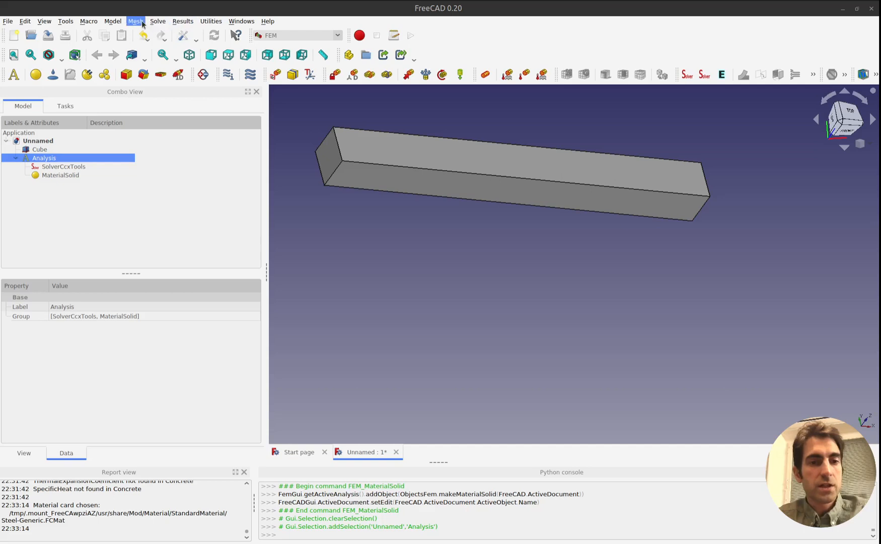
{"action": "left_click", "coordinate": [112, 23]}
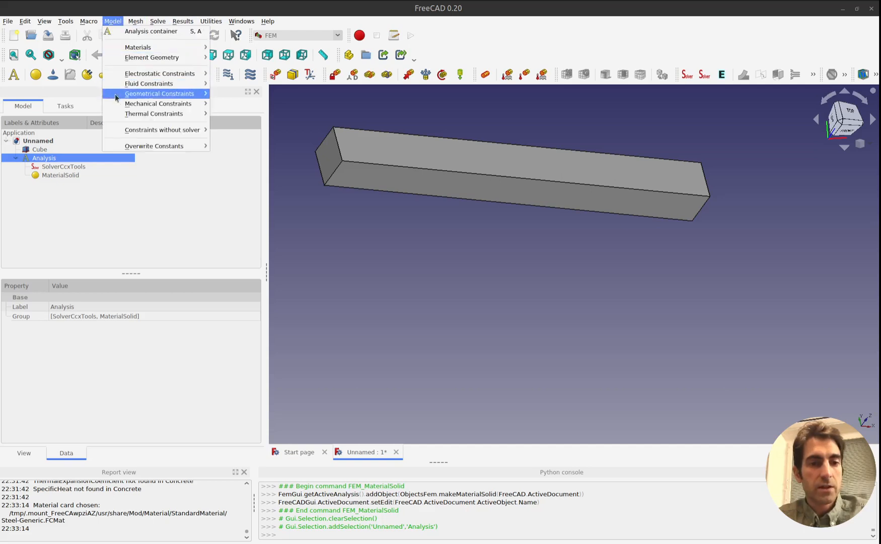
{"action": "mouse_move", "coordinate": [140, 105]}
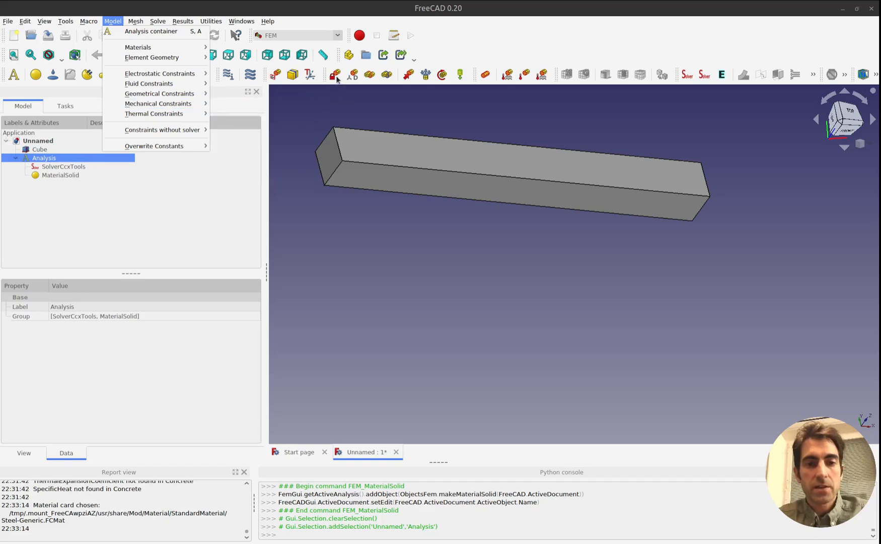
{"action": "left_click", "coordinate": [334, 111]}
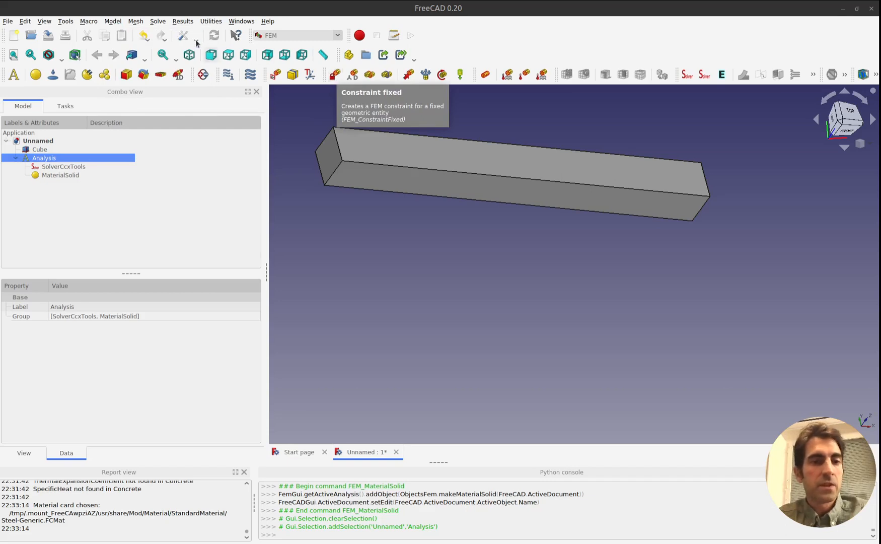
{"action": "left_click", "coordinate": [114, 22]}
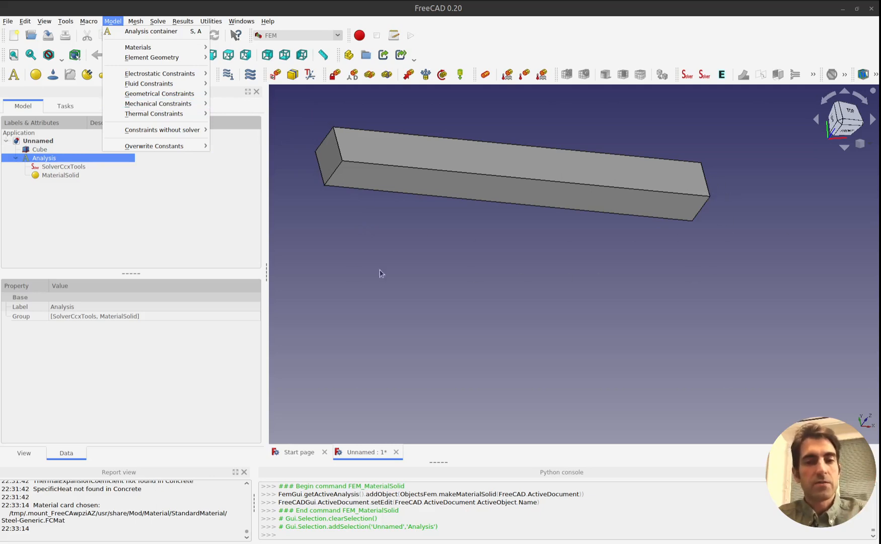
{"action": "left_click", "coordinate": [350, 270]}
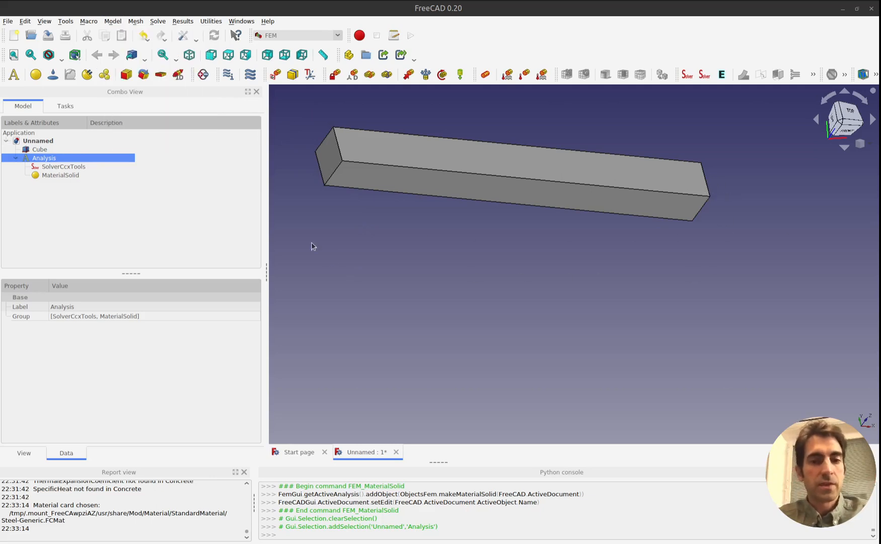
Add a fixed constraint on the beam's end face at x = 0 and accept it.
{"action": "left_click", "coordinate": [333, 76]}
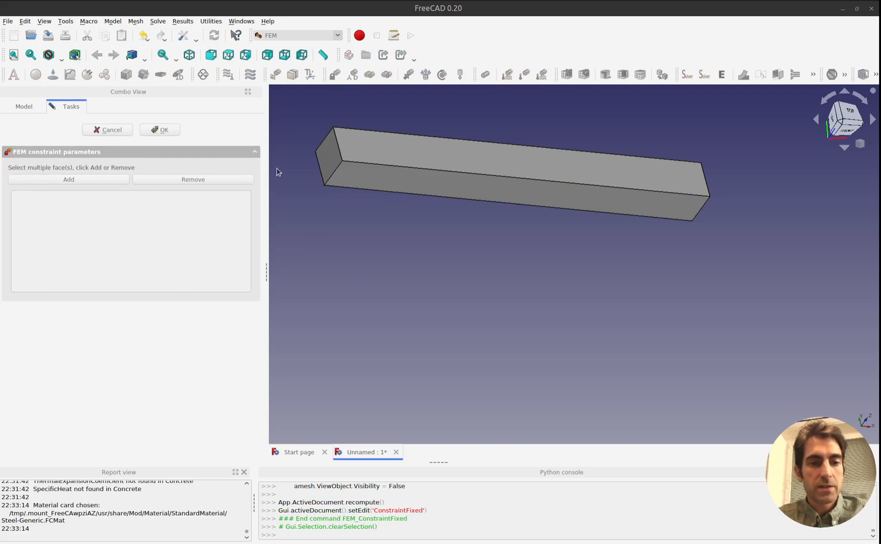
{"action": "left_click", "coordinate": [325, 160]}
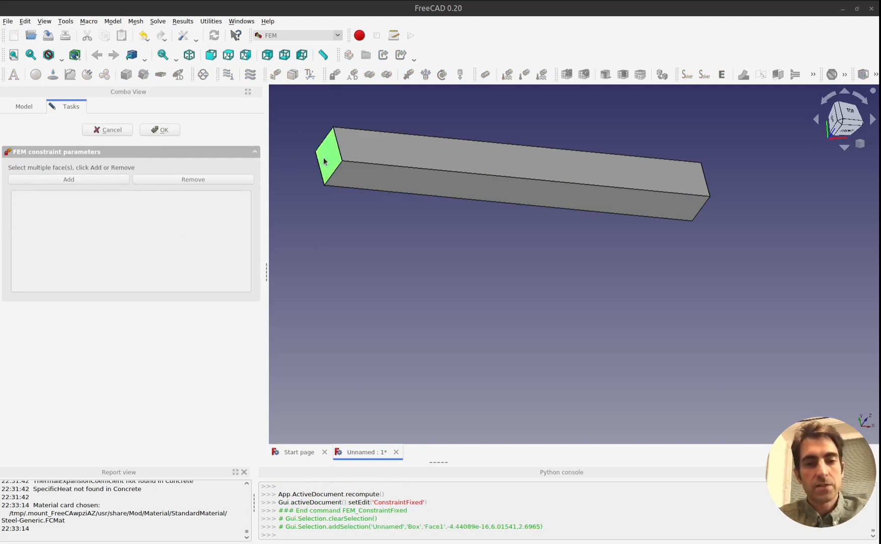
{"action": "left_click", "coordinate": [361, 151]}
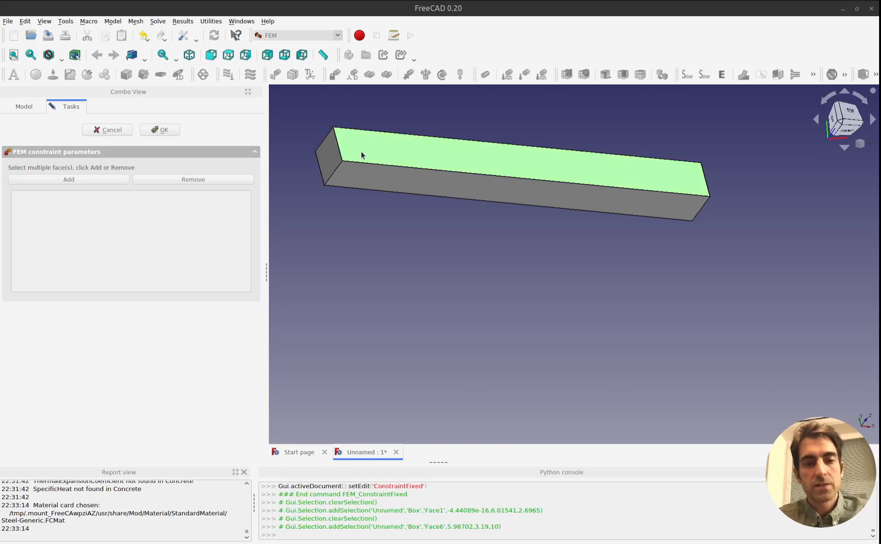
{"action": "left_click", "coordinate": [330, 163]}
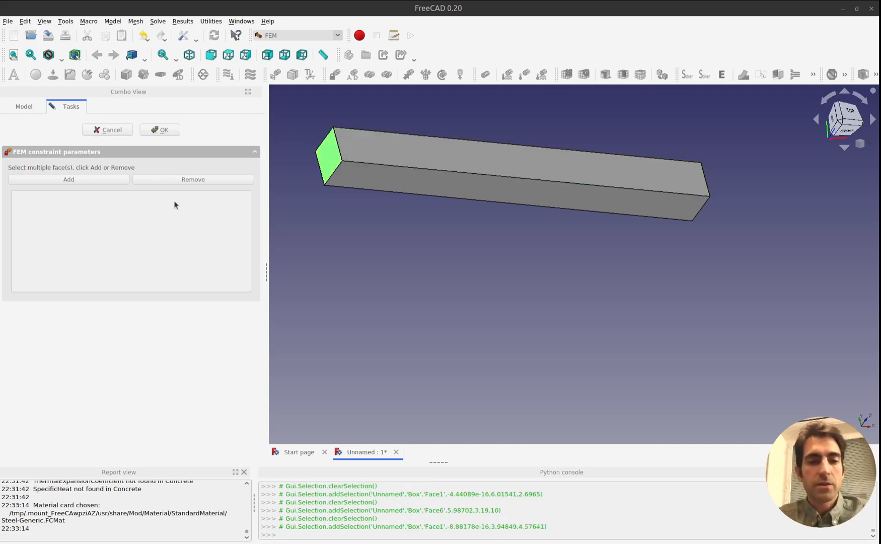
{"action": "left_click", "coordinate": [73, 179]}
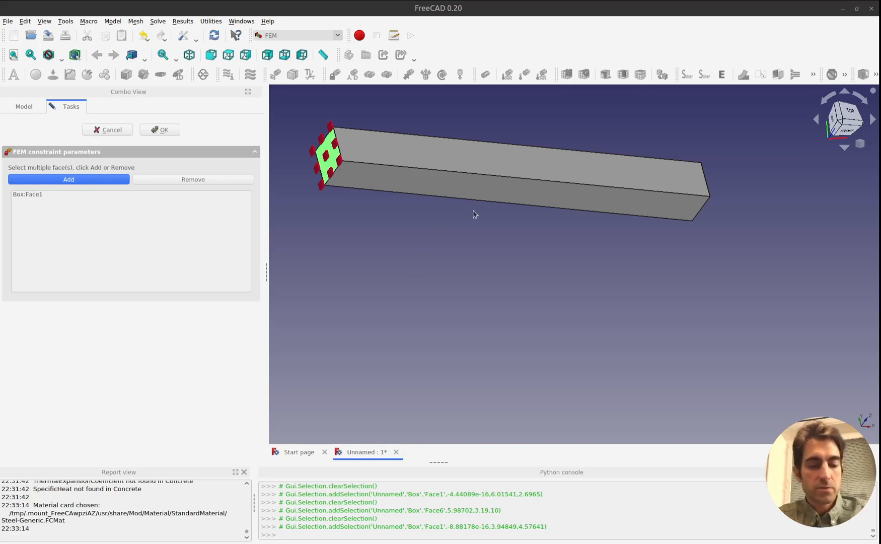
{"action": "middle_click_drag", "start_coordinate": [440, 199], "coordinate": [296, 195]}
{"action": "scroll", "coordinate": [296, 196], "scroll_direction": "up", "scroll_amount": 3}
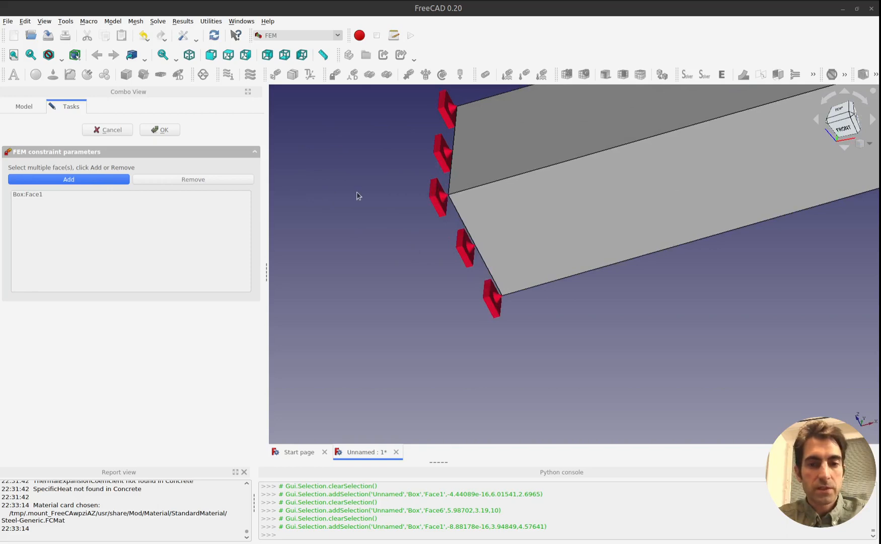
{"action": "scroll", "coordinate": [357, 195], "scroll_direction": "up", "scroll_amount": 2}
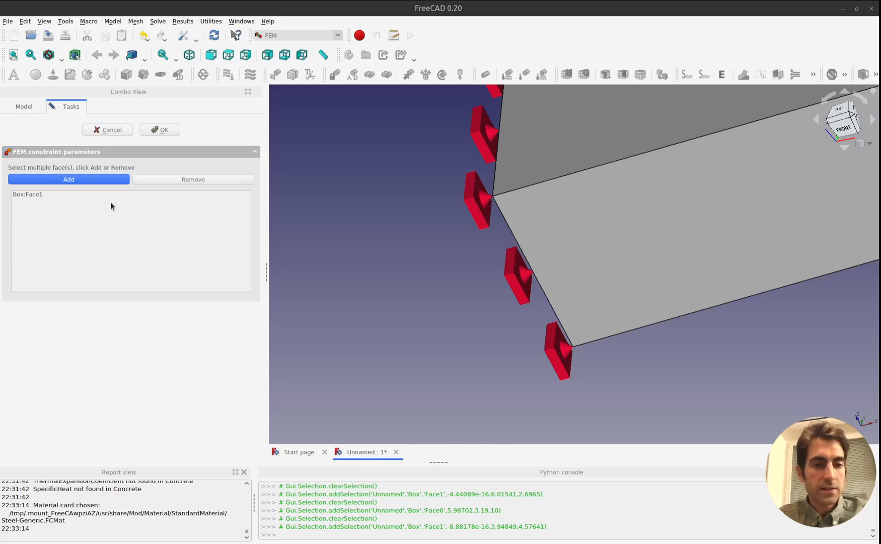
{"action": "left_click", "coordinate": [166, 131]}
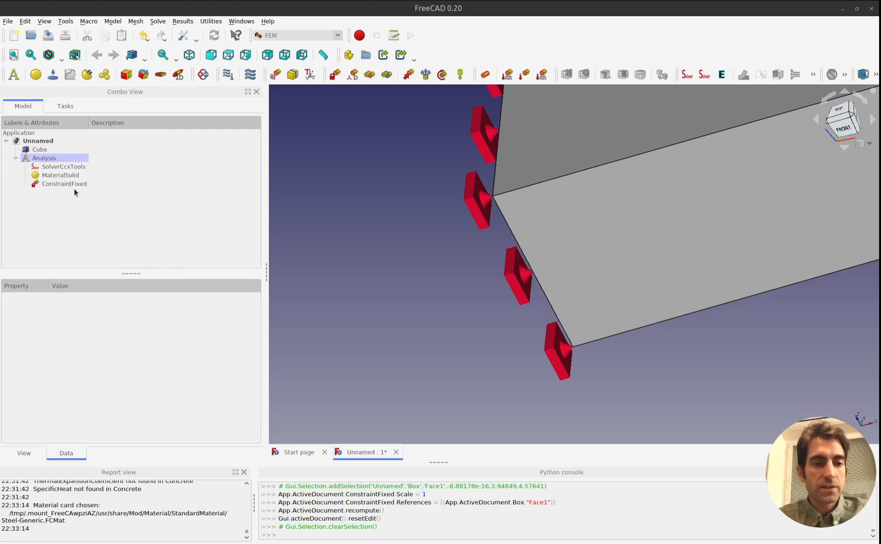
Create a force constraint and assign it to the beam's free end face at x = 100 mm.
{"action": "scroll", "coordinate": [458, 174], "scroll_direction": "down", "scroll_amount": 2}
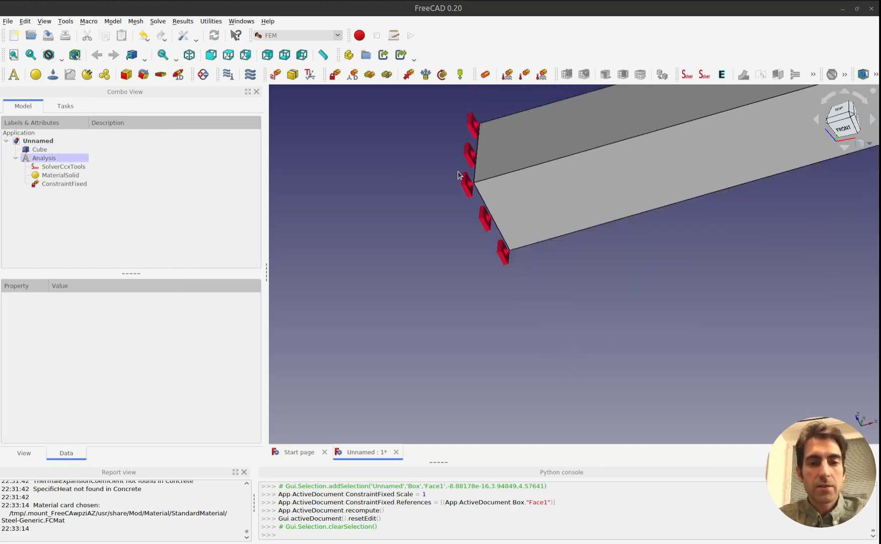
{"action": "scroll", "coordinate": [457, 175], "scroll_direction": "down", "scroll_amount": 4}
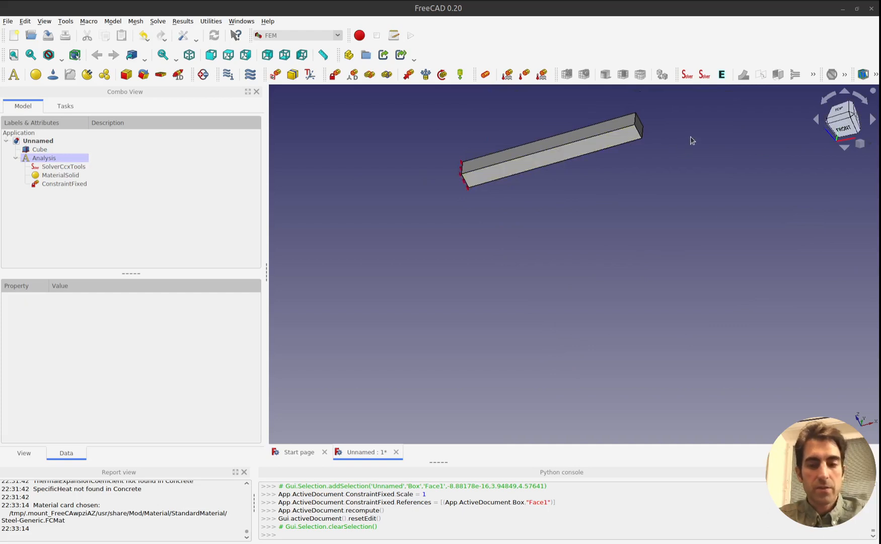
{"action": "middle_click_drag", "start_coordinate": [691, 140], "coordinate": [643, 173]}
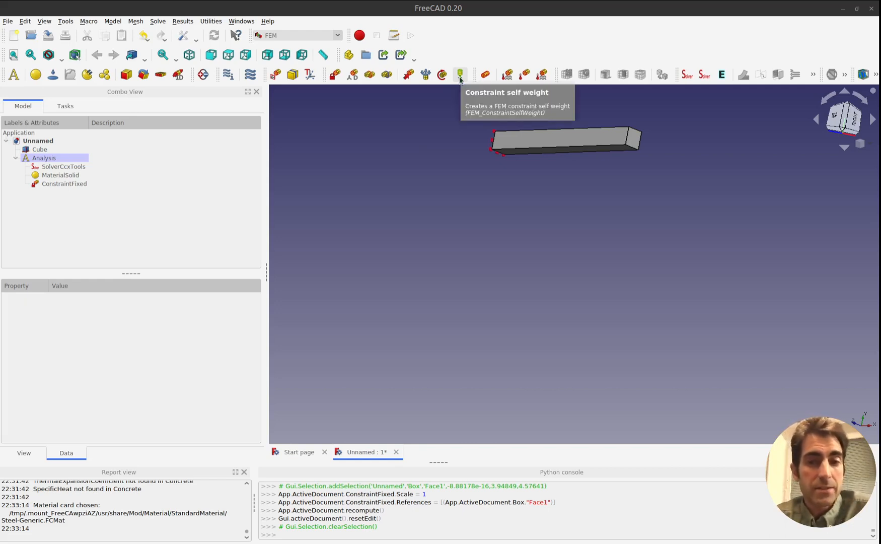
{"action": "left_click", "coordinate": [409, 75]}
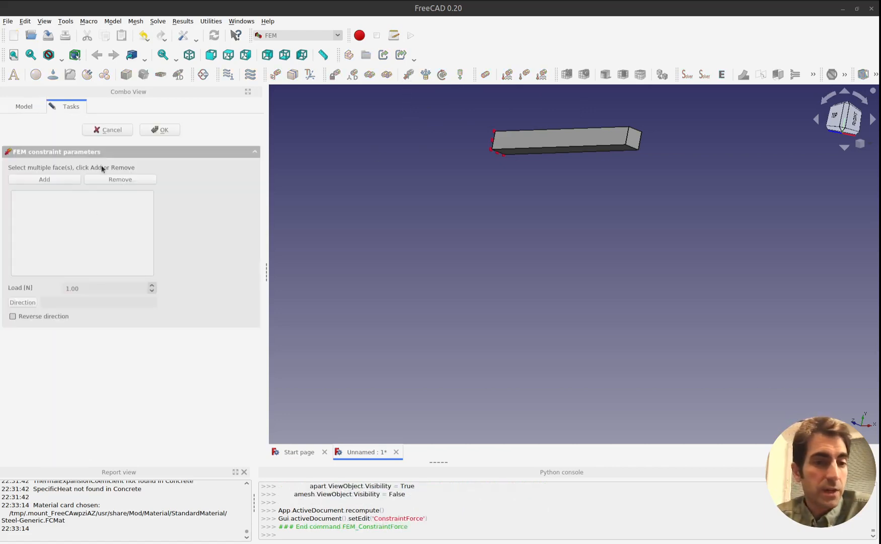
{"action": "left_click", "coordinate": [633, 139]}
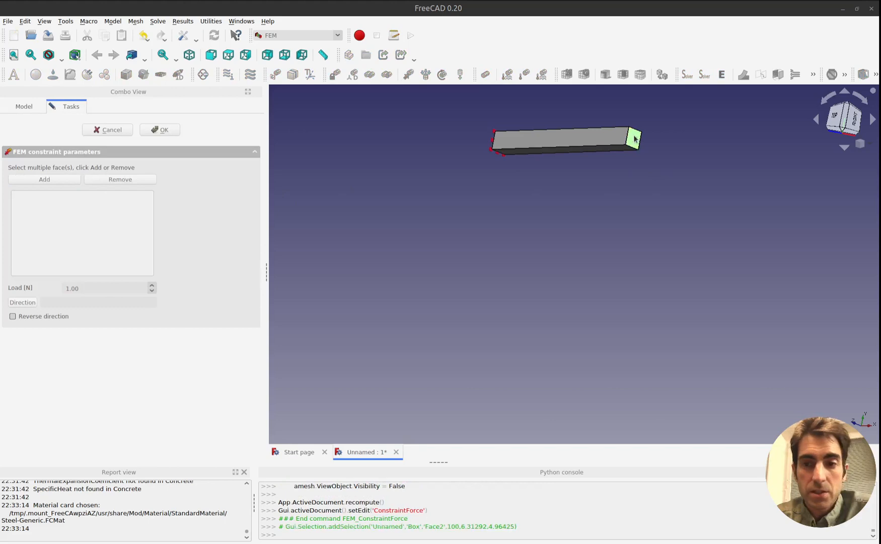
{"action": "left_click", "coordinate": [34, 179]}
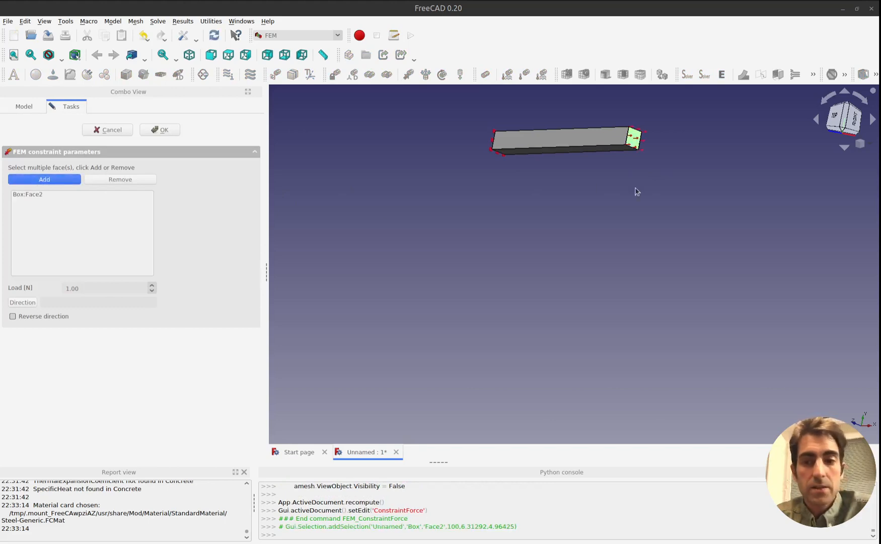
{"action": "scroll", "coordinate": [663, 142], "scroll_direction": "up", "scroll_amount": 2}
{"action": "scroll", "coordinate": [663, 142], "scroll_direction": "up", "scroll_amount": 3}
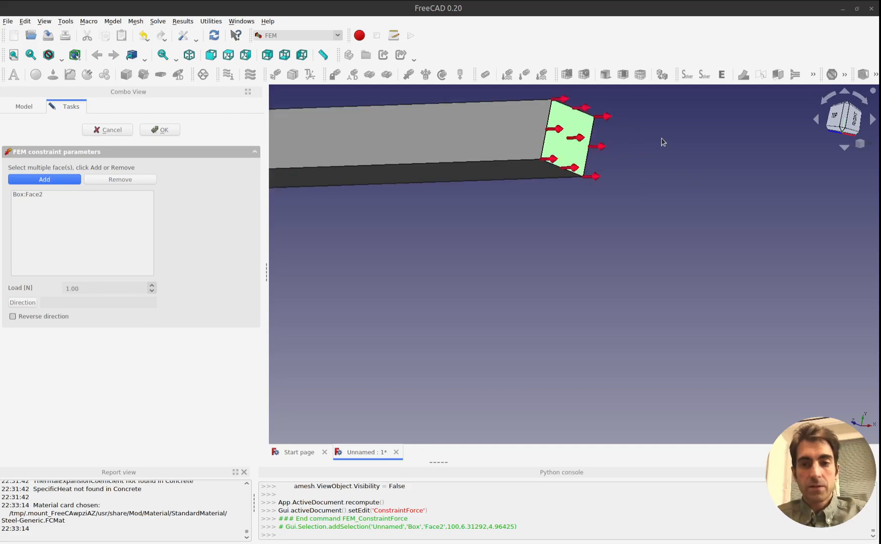
{"action": "scroll", "coordinate": [663, 142], "scroll_direction": "down", "scroll_amount": 2}
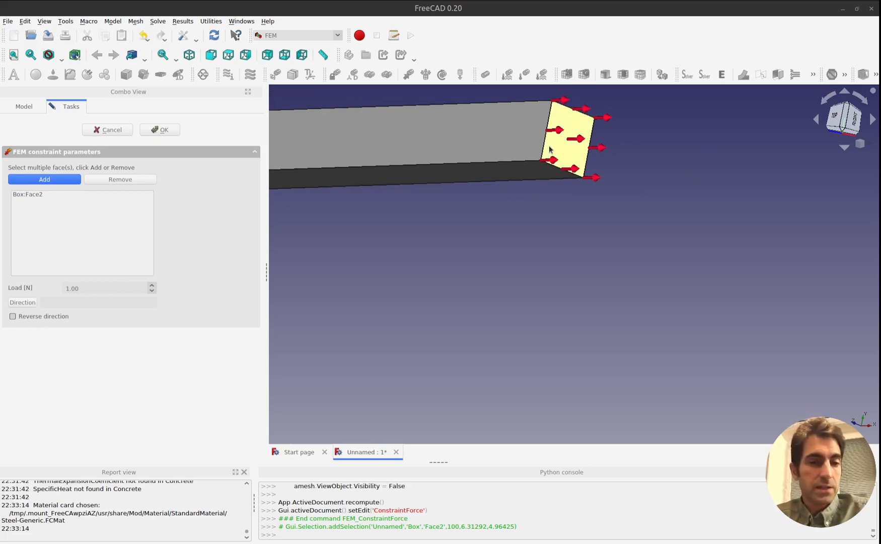
Try the reversed force direction, restore it, and align the force with the loaded face's Y-parallel edge at z = 0.
{"action": "left_click", "coordinate": [12, 316]}
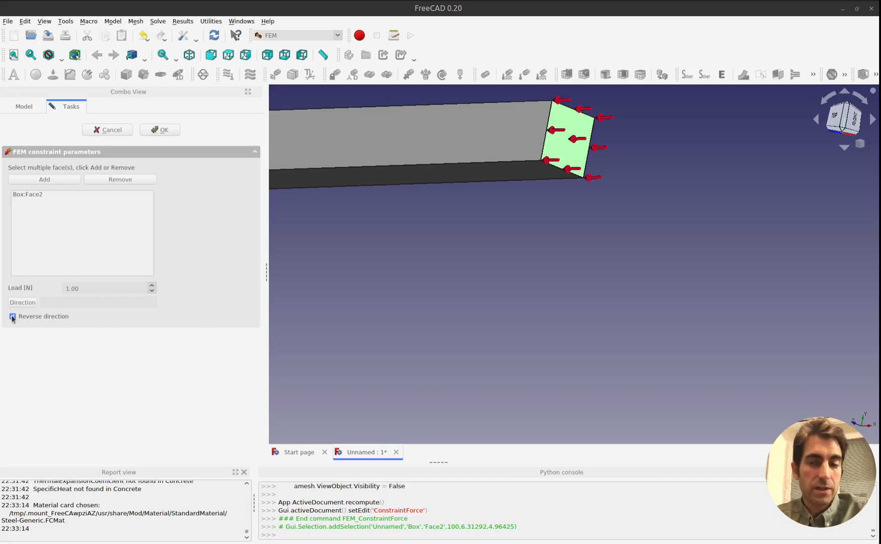
{"action": "left_click", "coordinate": [13, 316]}
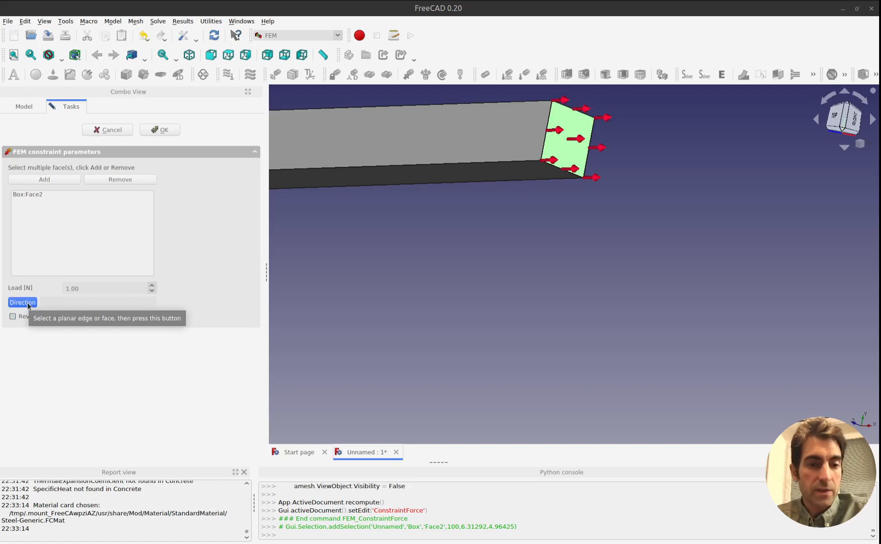
{"action": "left_click", "coordinate": [587, 164]}
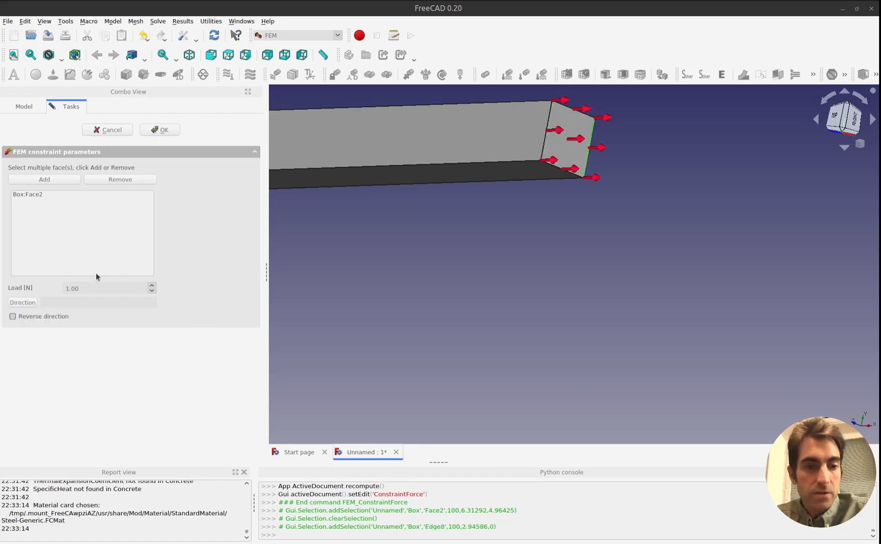
{"action": "left_click", "coordinate": [24, 303]}
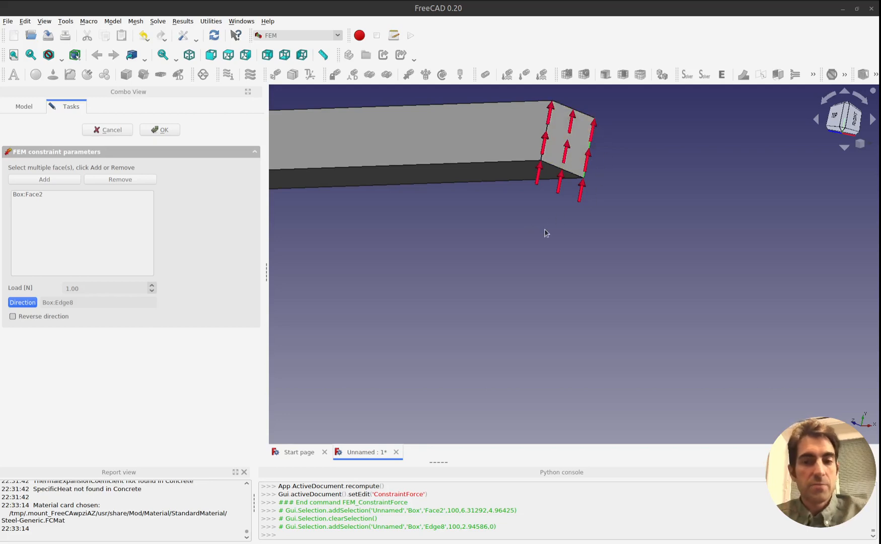
{"action": "scroll", "coordinate": [568, 231], "scroll_direction": "down", "scroll_amount": 4}
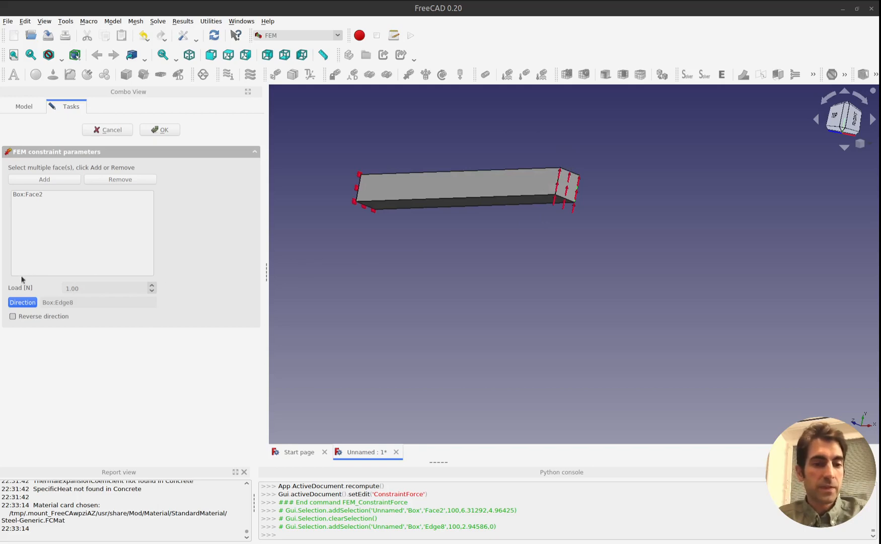
Set the force load to 1000 N, accept the constraint and review the properties of the fixed and force constraints.
{"action": "left_click", "coordinate": [84, 288]}
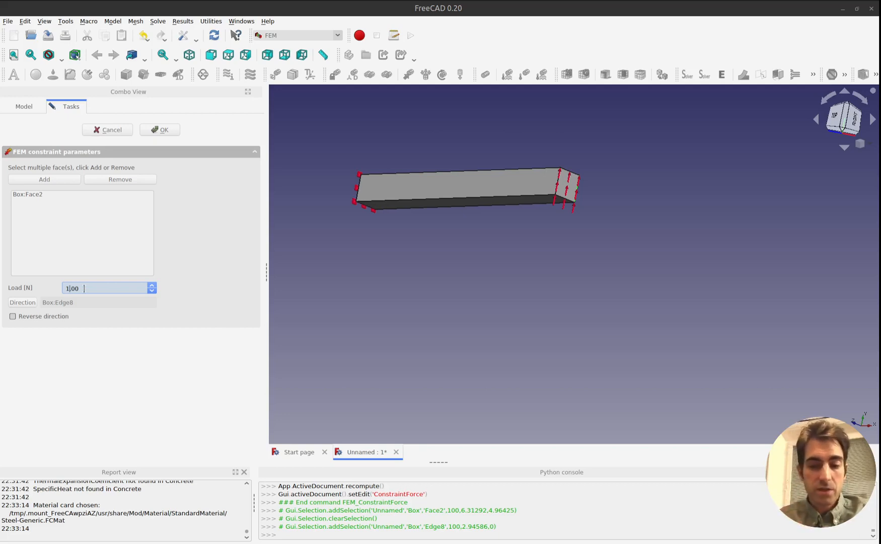
{"action": "key", "text": "BackSpace"}
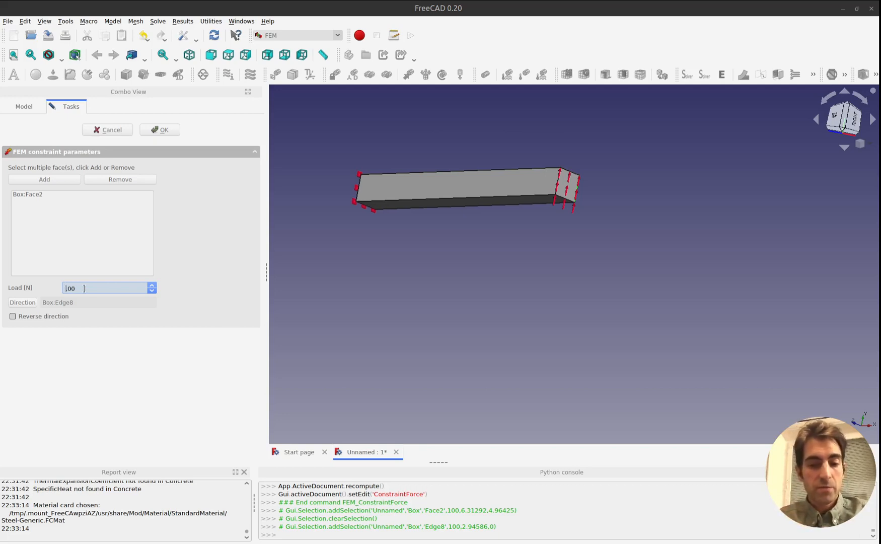
{"action": "type", "text": "1000"}
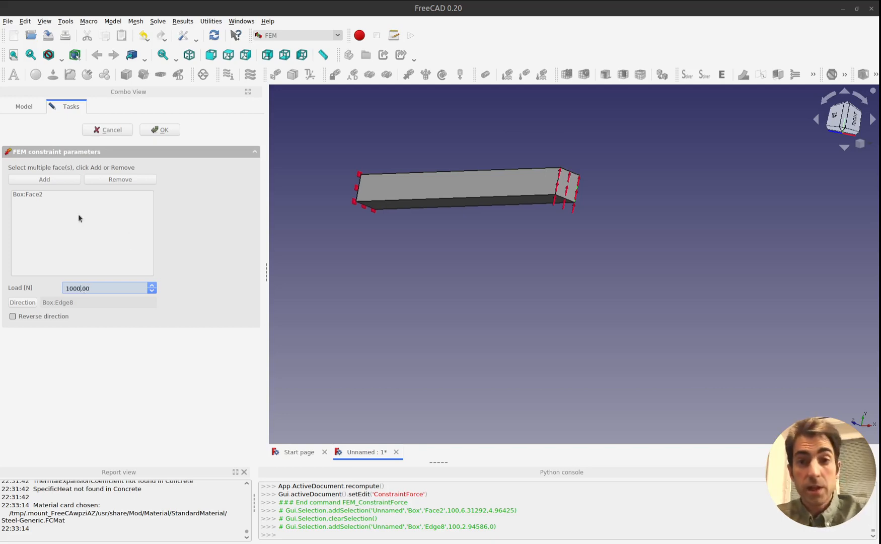
{"action": "left_click", "coordinate": [161, 129]}
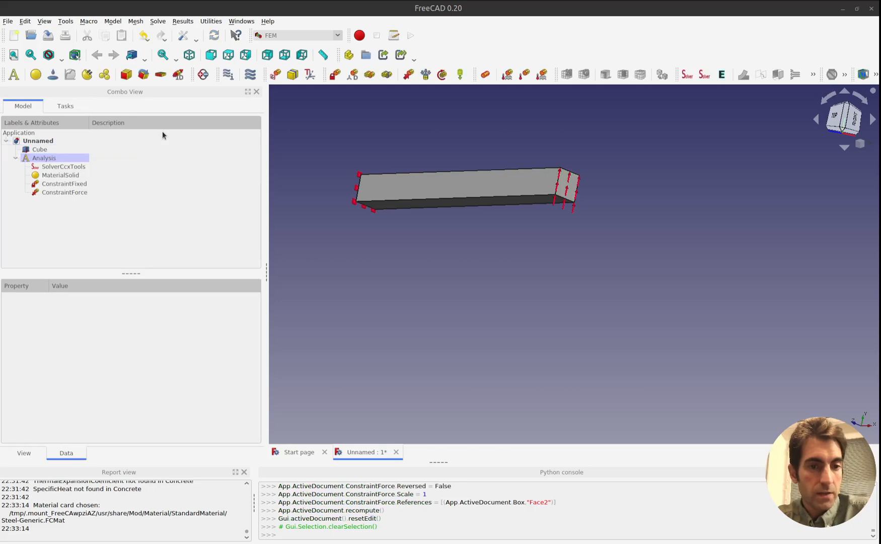
{"action": "left_click", "coordinate": [73, 184]}
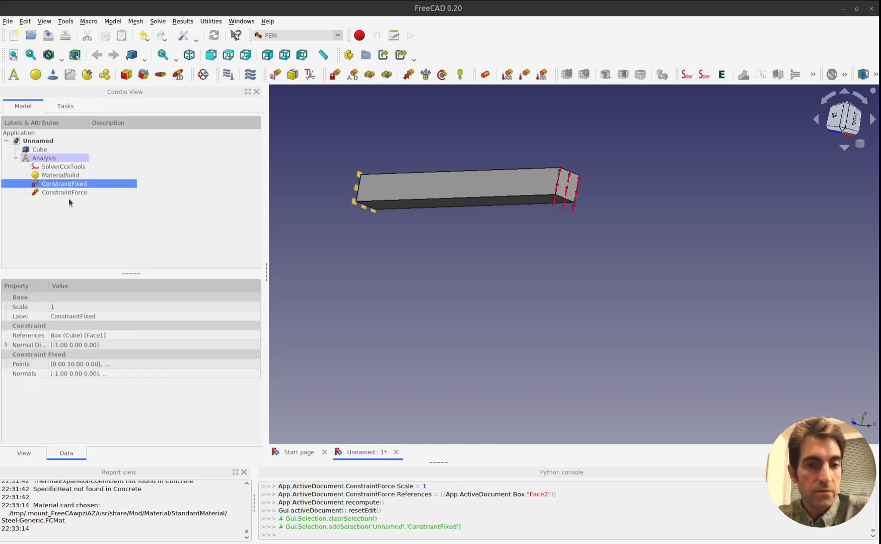
{"action": "left_click", "coordinate": [71, 192]}
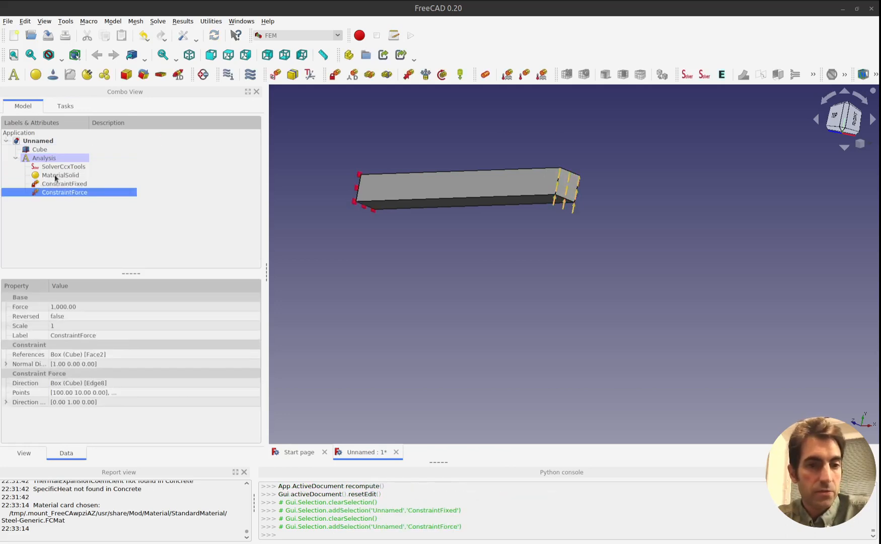
Generate a Gmsh FEM mesh from the cube with automatic element sizes and second-order elements.
{"action": "left_click", "coordinate": [41, 150]}
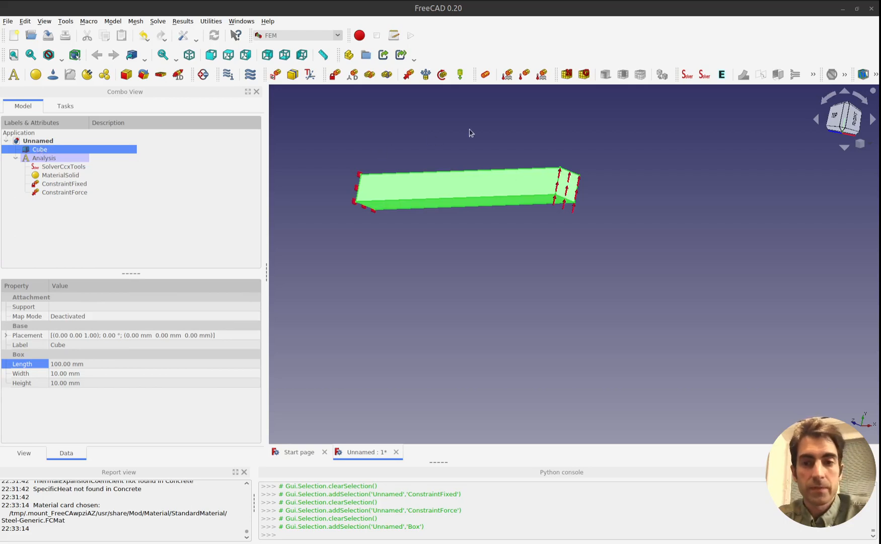
{"action": "left_click", "coordinate": [584, 79]}
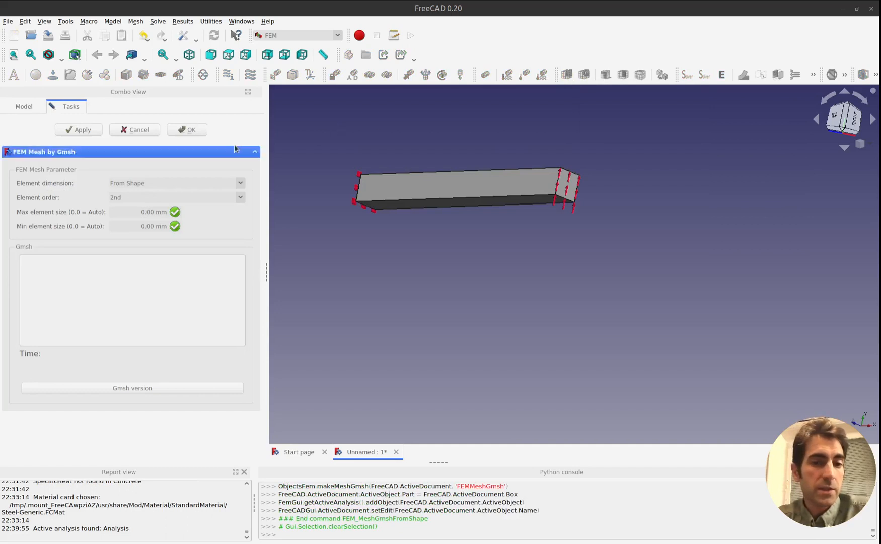
{"action": "left_click", "coordinate": [82, 132]}
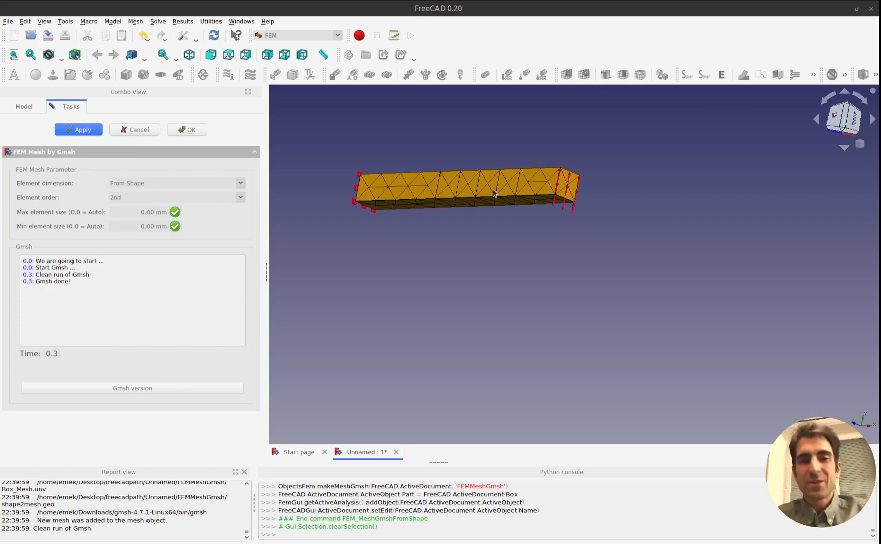
Set the mesh's element dimension to 3D, keep the element order at 2nd and inspect the mesh near the loaded end.
{"action": "left_click", "coordinate": [125, 187]}
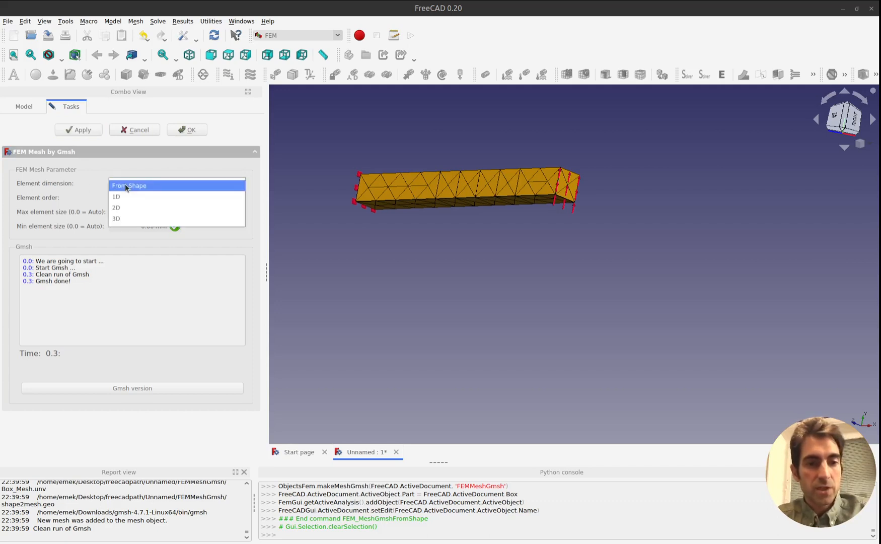
{"action": "left_click", "coordinate": [116, 217]}
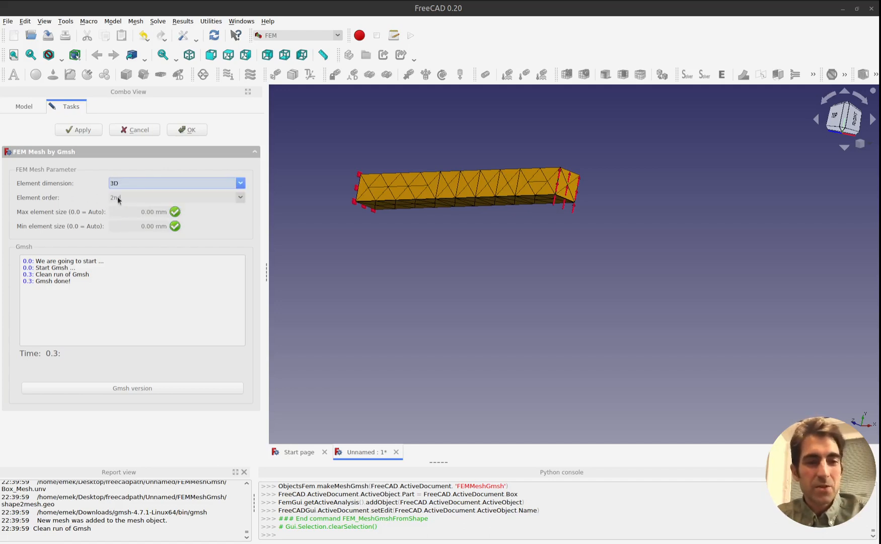
{"action": "left_click", "coordinate": [120, 199]}
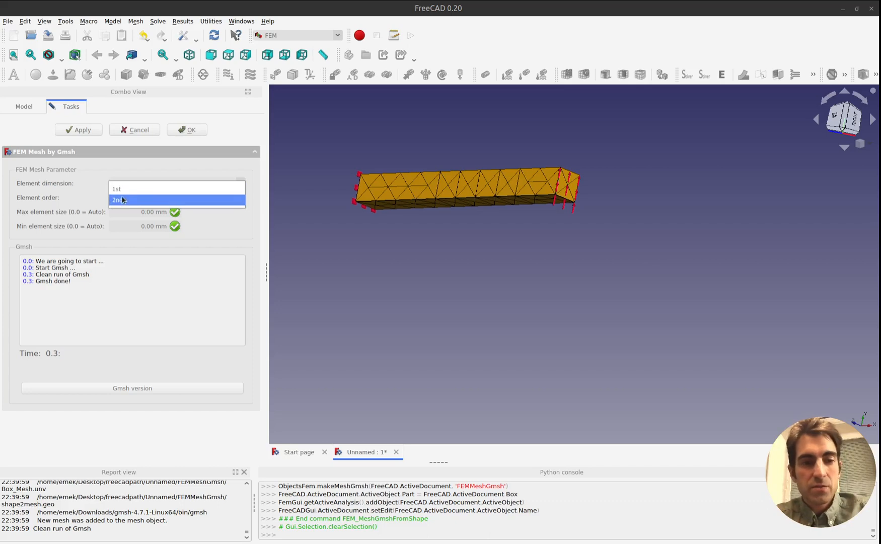
{"action": "left_click", "coordinate": [121, 200]}
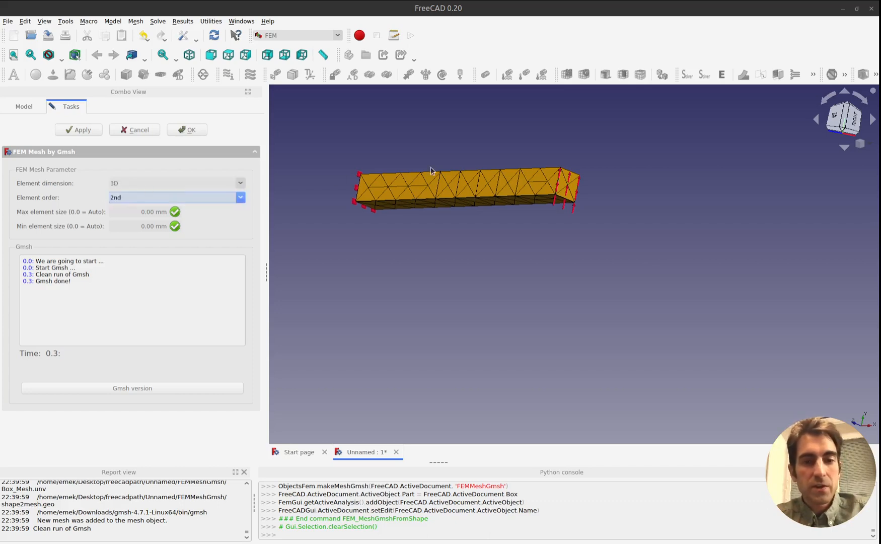
{"action": "scroll", "coordinate": [511, 162], "scroll_direction": "up", "scroll_amount": 5}
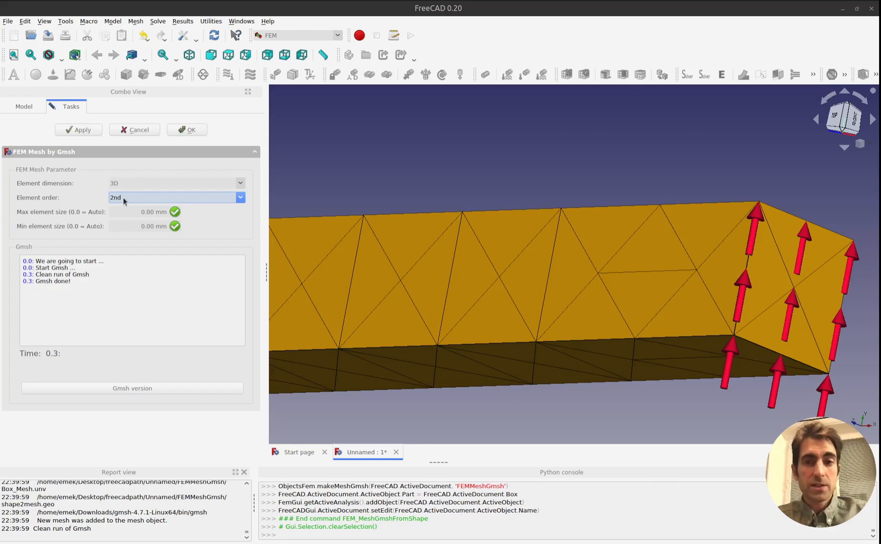
Regenerate the Gmsh mesh with 1st-order elements and a maximum element size of 1 mm, and inspect it along the whole beam.
{"action": "left_click", "coordinate": [125, 199]}
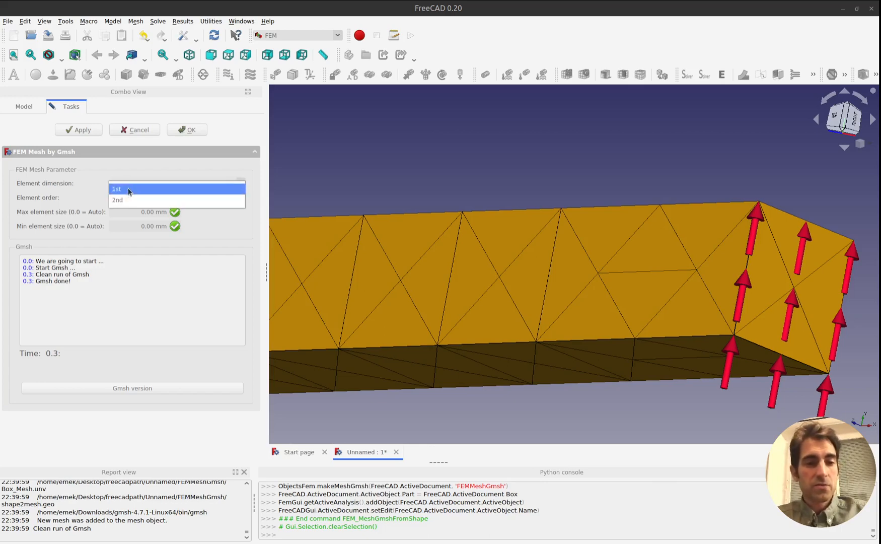
{"action": "left_click", "coordinate": [127, 187]}
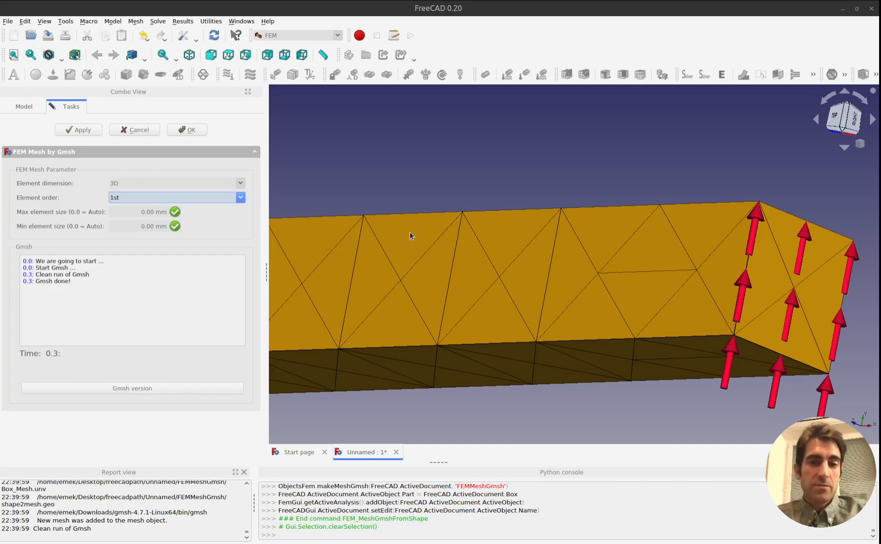
{"action": "left_click", "coordinate": [143, 212]}
{"action": "key", "text": "BackSpace"}
{"action": "key", "text": "BackSpace"}
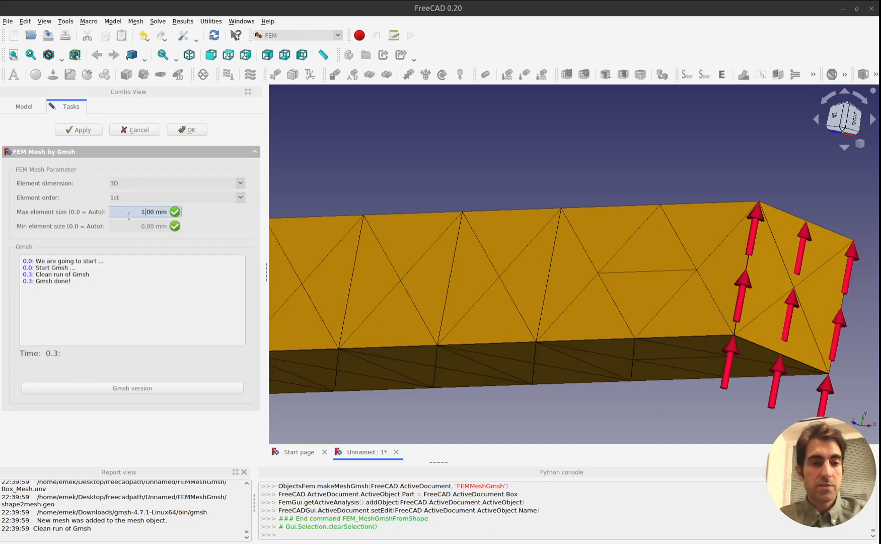
{"action": "left_click", "coordinate": [78, 130]}
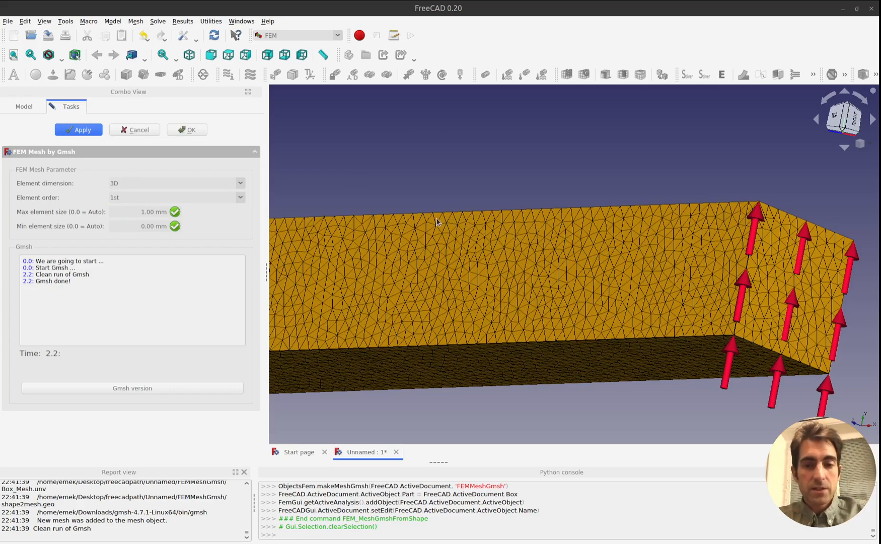
{"action": "scroll", "coordinate": [437, 221], "scroll_direction": "down", "scroll_amount": 5}
{"action": "scroll", "coordinate": [420, 221], "scroll_direction": "up", "scroll_amount": 4}
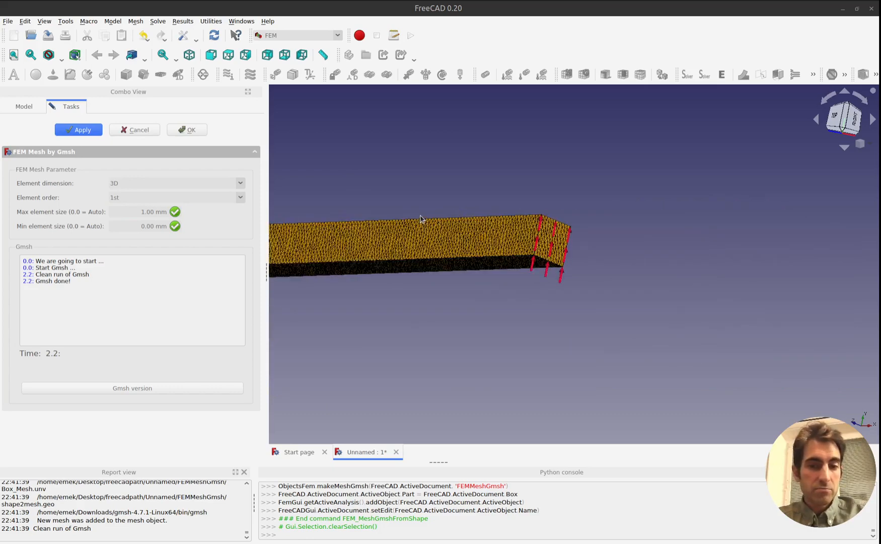
{"action": "middle_click_drag", "start_coordinate": [415, 192], "coordinate": [413, 252]}
{"action": "scroll", "coordinate": [403, 219], "scroll_direction": "down", "scroll_amount": 4}
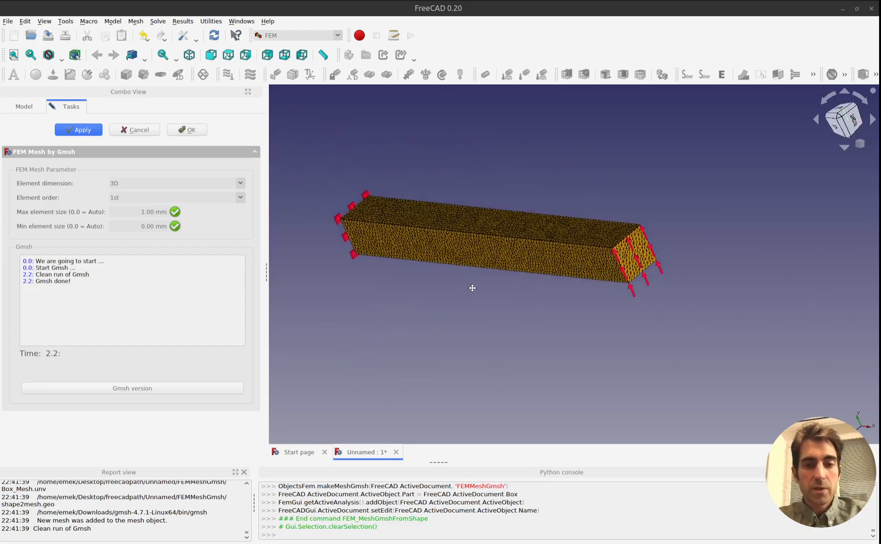
{"action": "scroll", "coordinate": [451, 268], "scroll_direction": "up", "scroll_amount": 5}
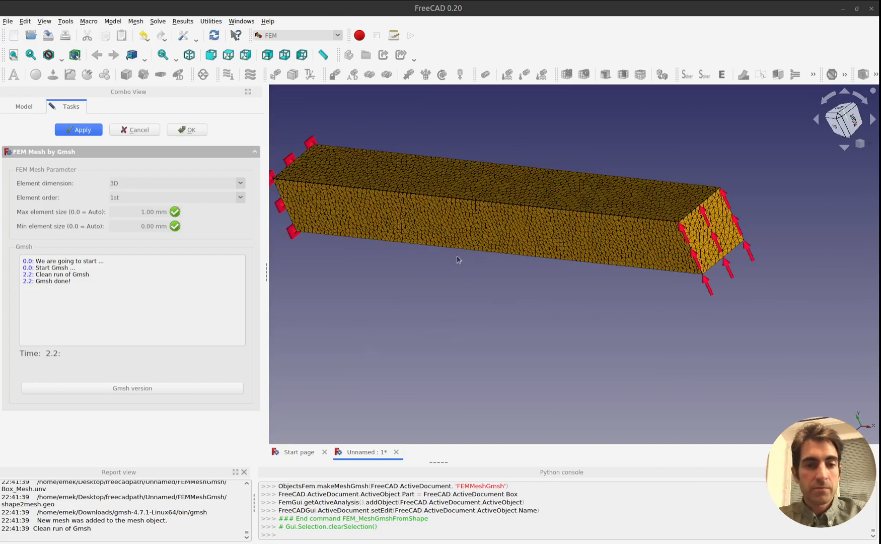
Change the mesh to 2nd-order elements with a maximum element size of 5 mm and regenerate it.
{"action": "left_click", "coordinate": [121, 198]}
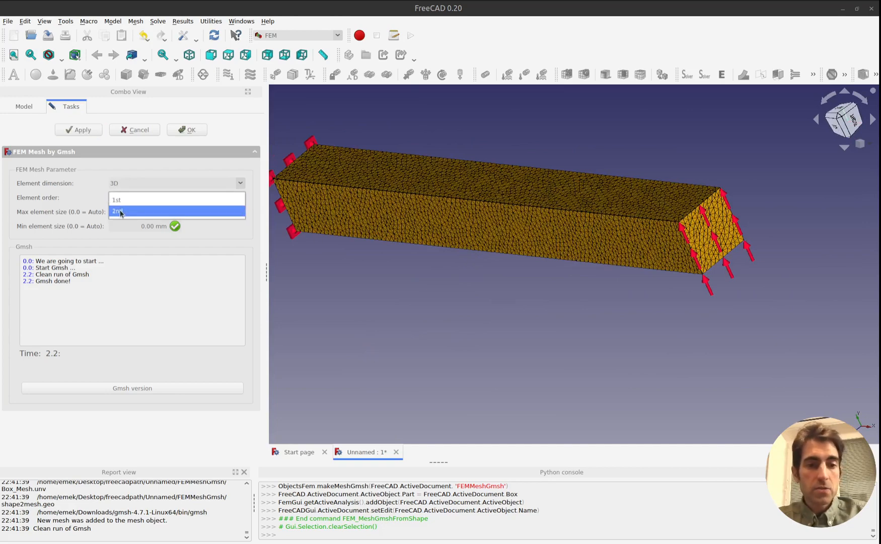
{"action": "left_click", "coordinate": [119, 211]}
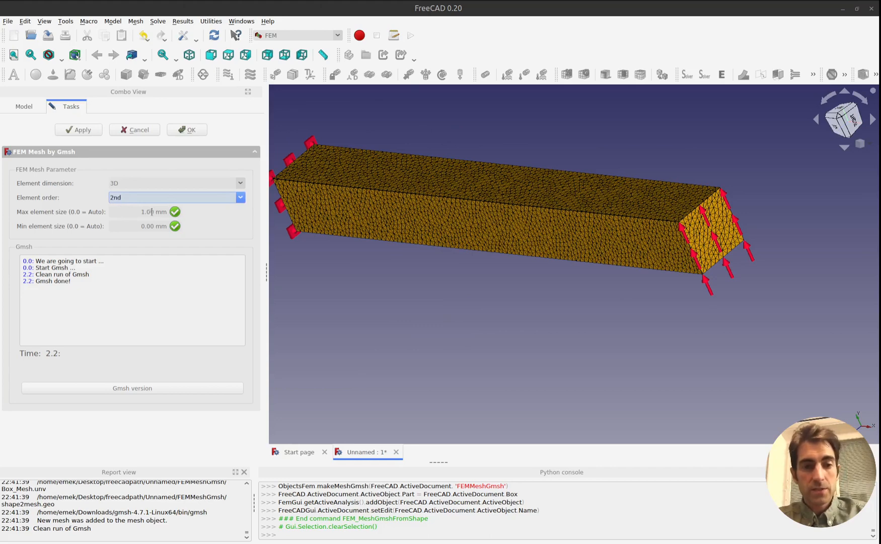
{"action": "left_click", "coordinate": [143, 212]}
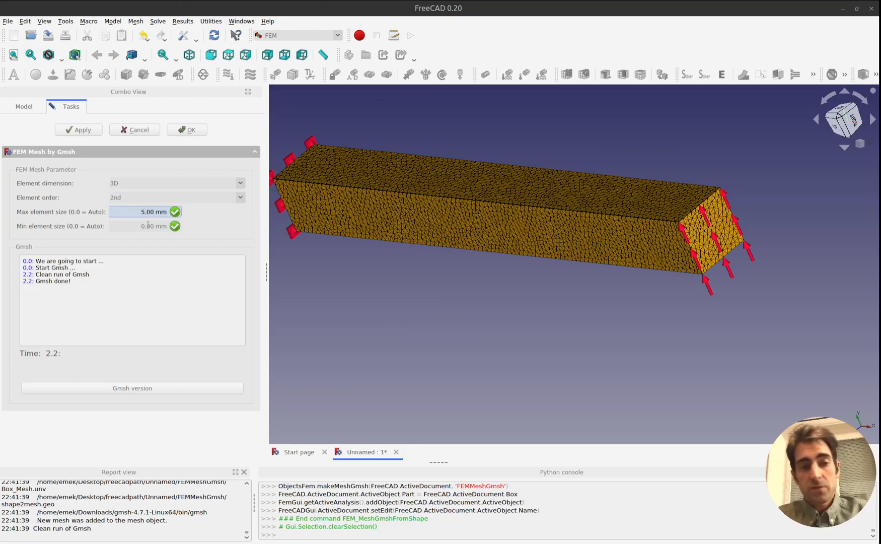
{"action": "left_click", "coordinate": [75, 132]}
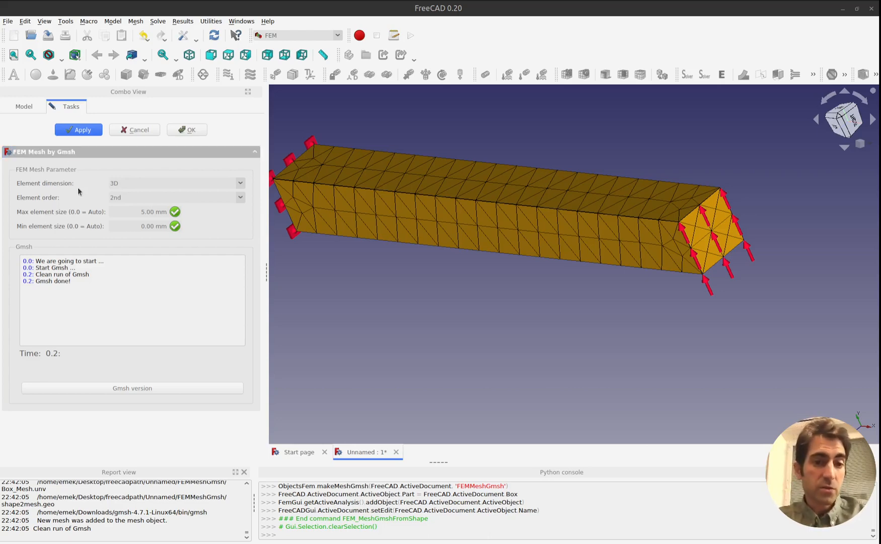
Return the mesh to 1st-order elements with a 1 mm maximum element size, regenerate it and accept the mesh settings.
{"action": "left_click", "coordinate": [116, 199]}
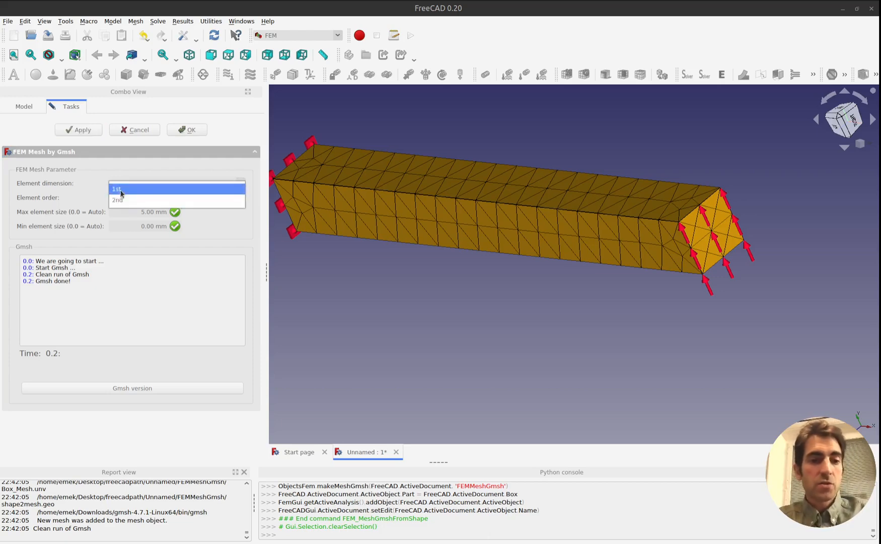
{"action": "left_click", "coordinate": [121, 188]}
{"action": "left_click", "coordinate": [143, 212]}
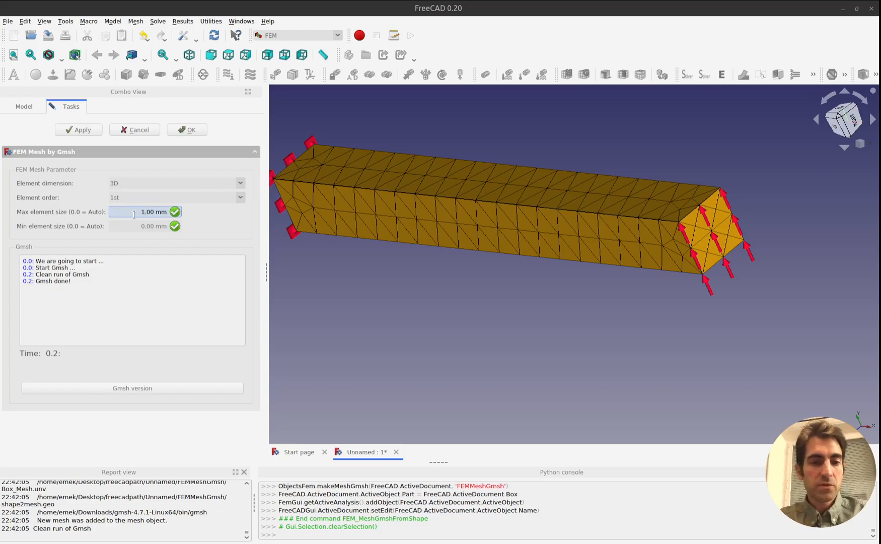
{"action": "key", "text": "Return"}
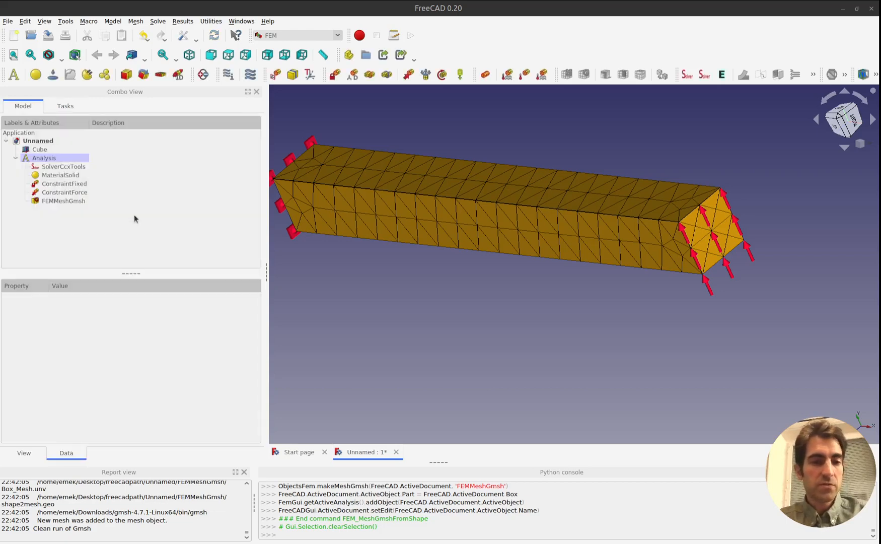
{"action": "double_click", "coordinate": [61, 202]}
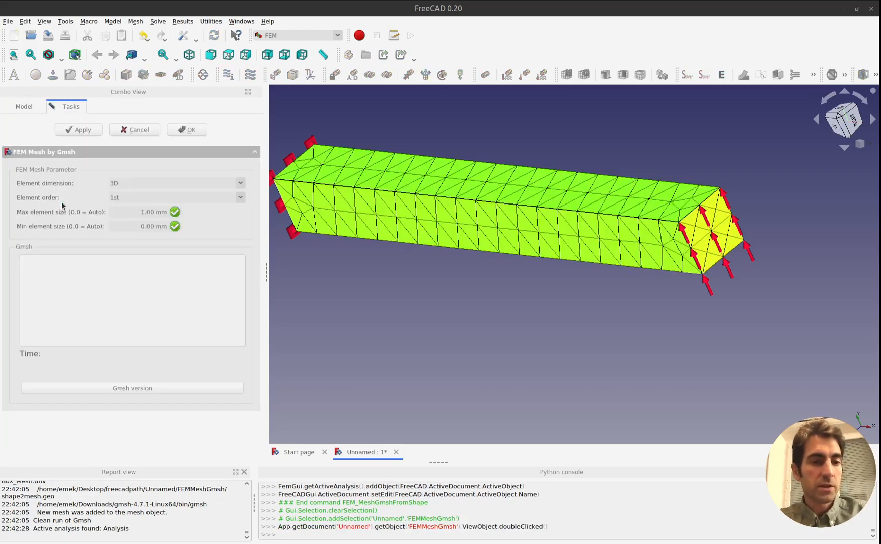
{"action": "left_click", "coordinate": [74, 129]}
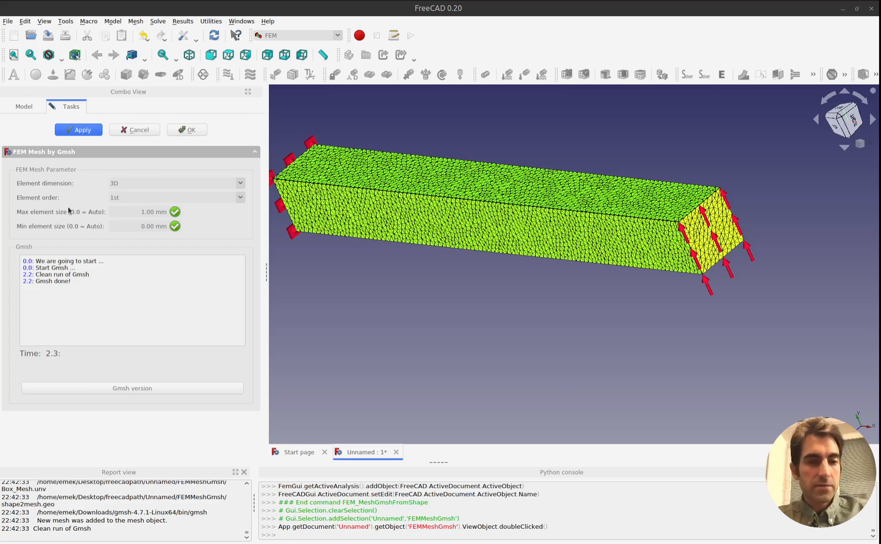
{"action": "left_click", "coordinate": [191, 131]}
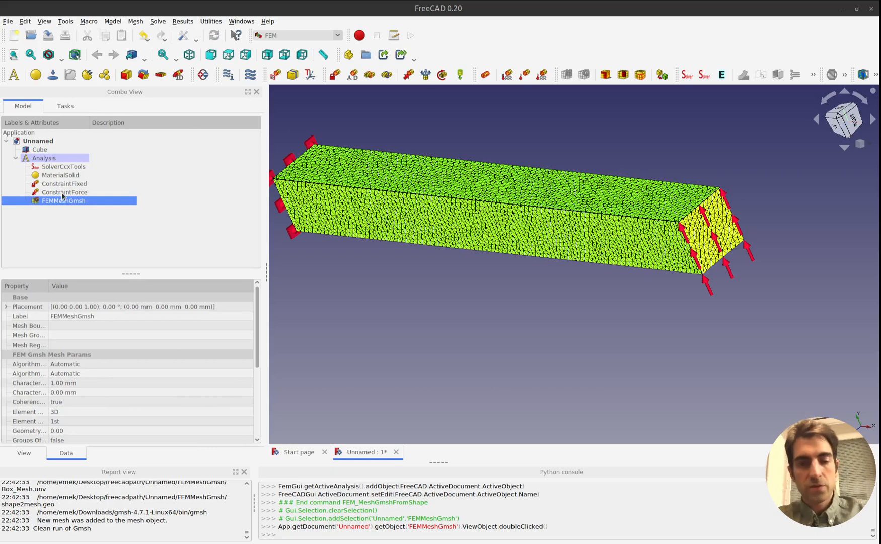
Write the static analysis input file from the SolverCcxTools solver and open that file for editing.
{"action": "left_click", "coordinate": [61, 168]}
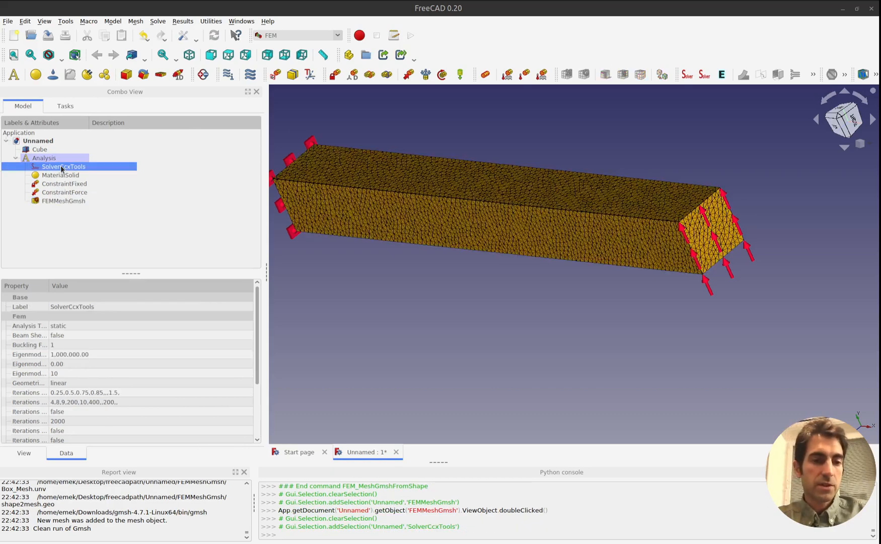
{"action": "double_click", "coordinate": [62, 169]}
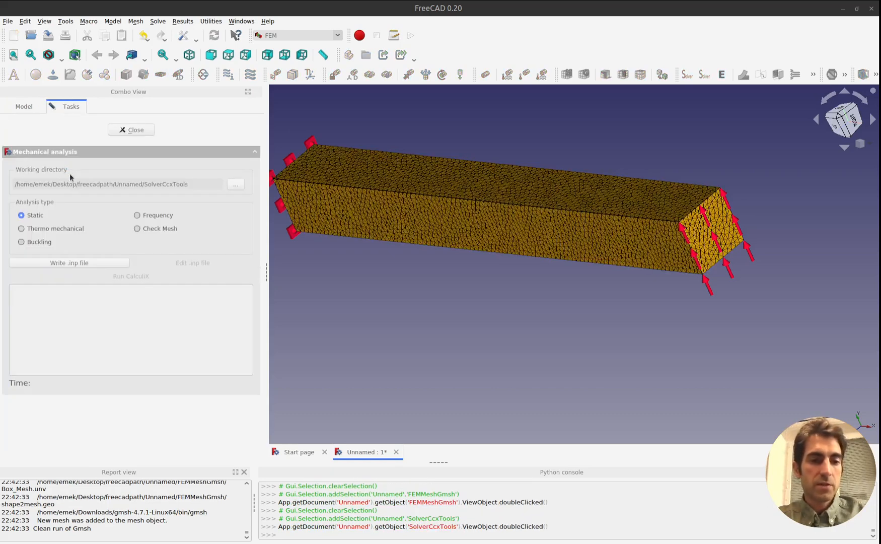
{"action": "left_click", "coordinate": [88, 263]}
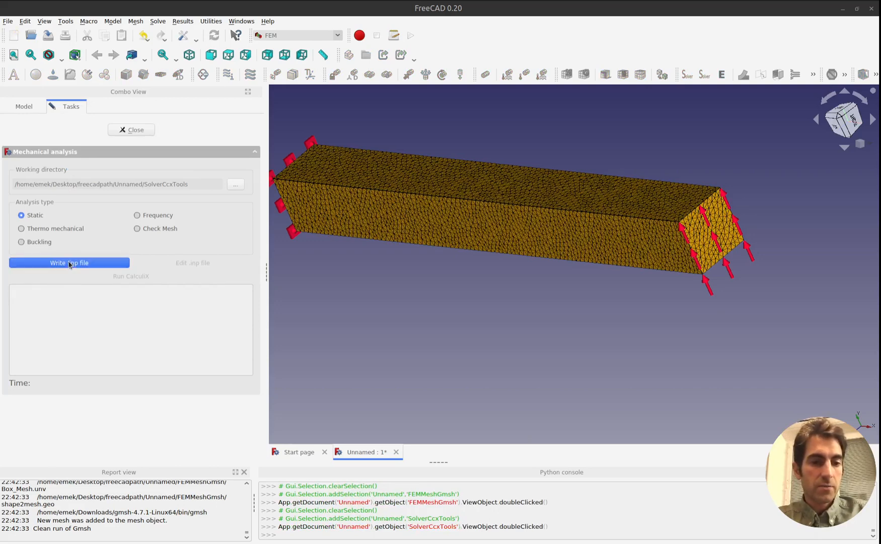
{"action": "left_click", "coordinate": [70, 263]}
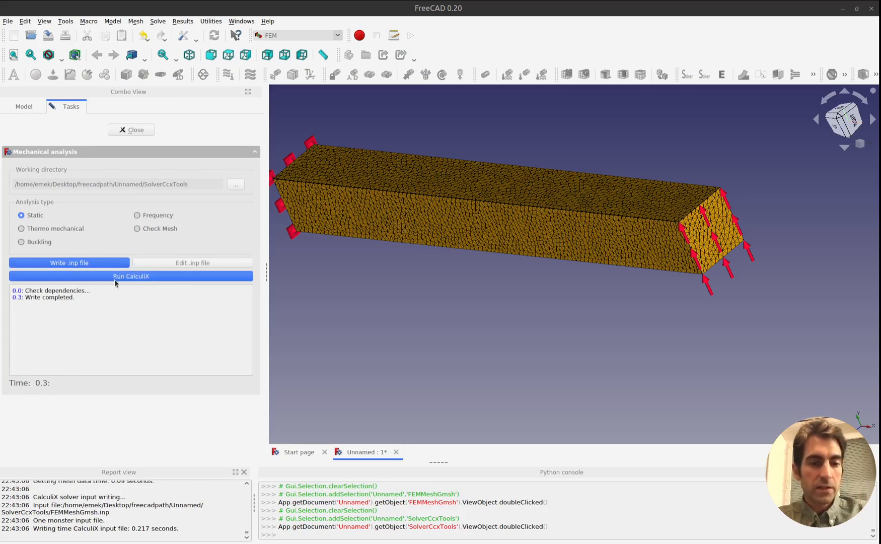
{"action": "left_click", "coordinate": [158, 264]}
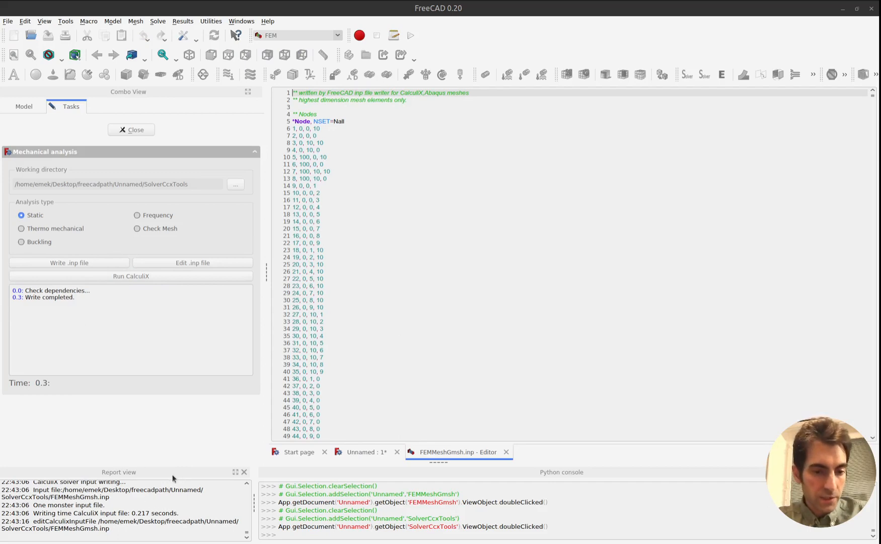
Enlarge the report view, review the log of the meshing and CalculiX input writing, and shrink the view again.
{"action": "left_click_drag", "start_coordinate": [181, 462], "coordinate": [177, 311]}
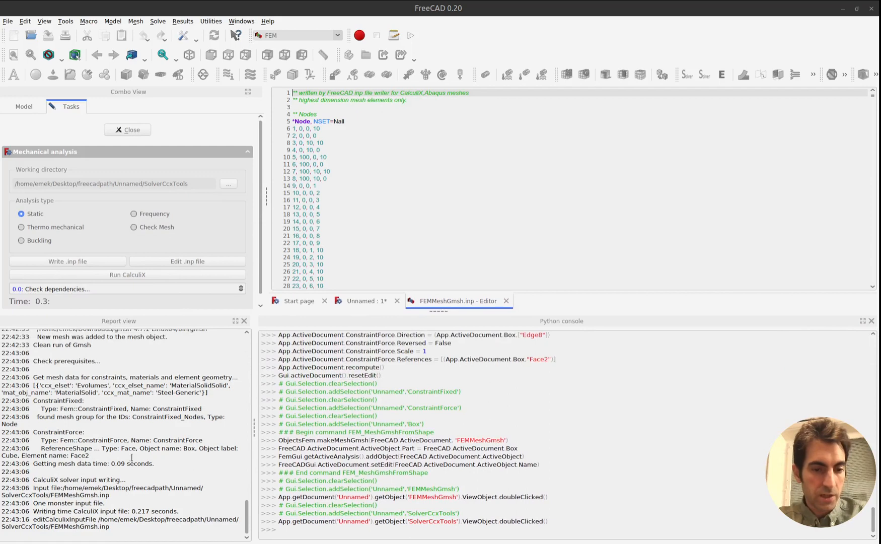
{"action": "scroll", "coordinate": [107, 402], "scroll_direction": "up", "scroll_amount": 3}
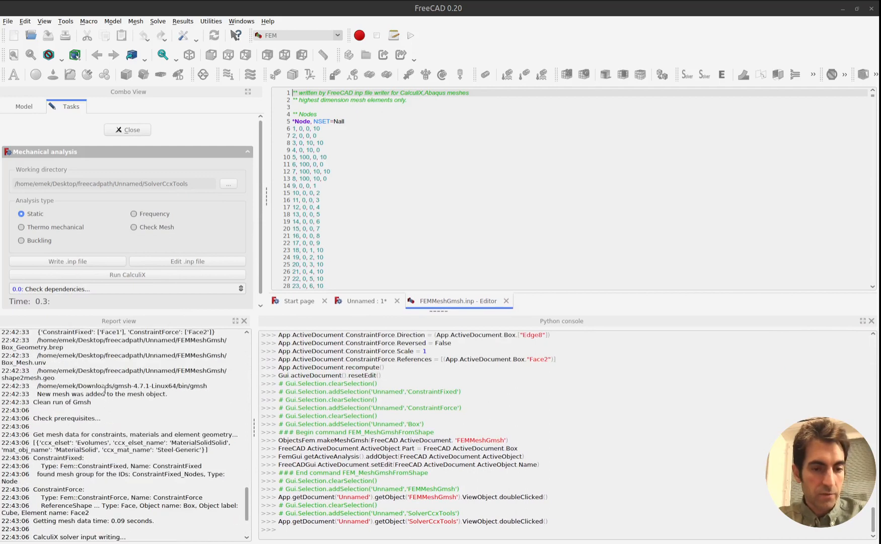
{"action": "scroll", "coordinate": [104, 390], "scroll_direction": "up", "scroll_amount": 1}
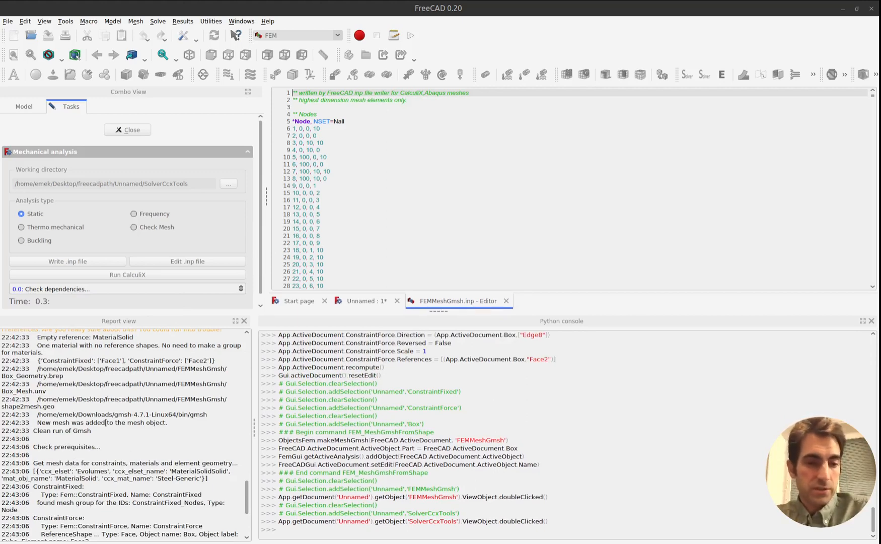
{"action": "scroll", "coordinate": [106, 422], "scroll_direction": "down", "scroll_amount": 4}
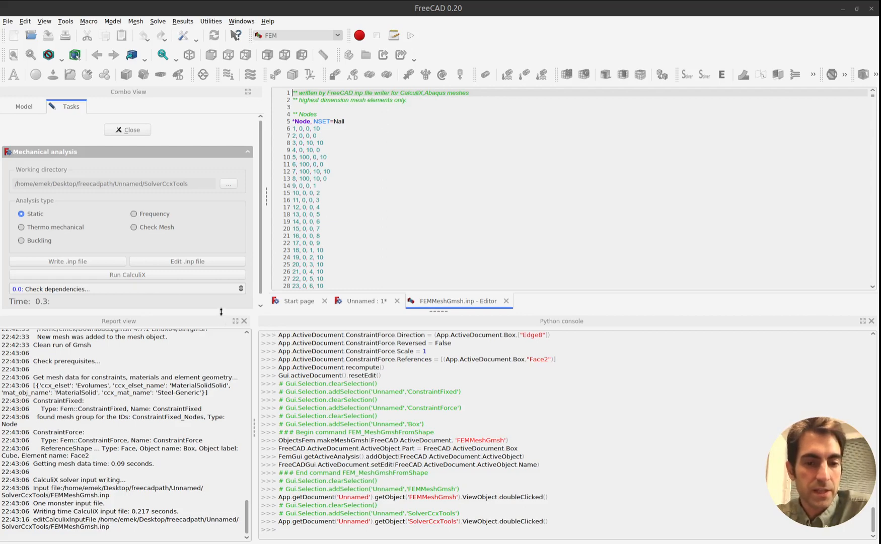
{"action": "left_click_drag", "start_coordinate": [221, 312], "coordinate": [216, 448]}
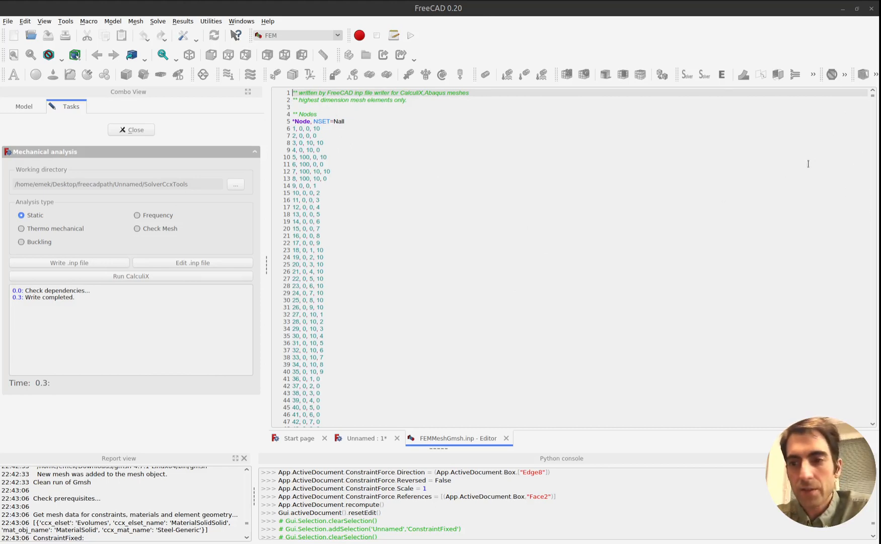
Examine the node coordinates and the element connectivity lines in FEMMeshGmsh.inp.
{"action": "scroll", "coordinate": [481, 212], "scroll_direction": "down", "scroll_amount": 20}
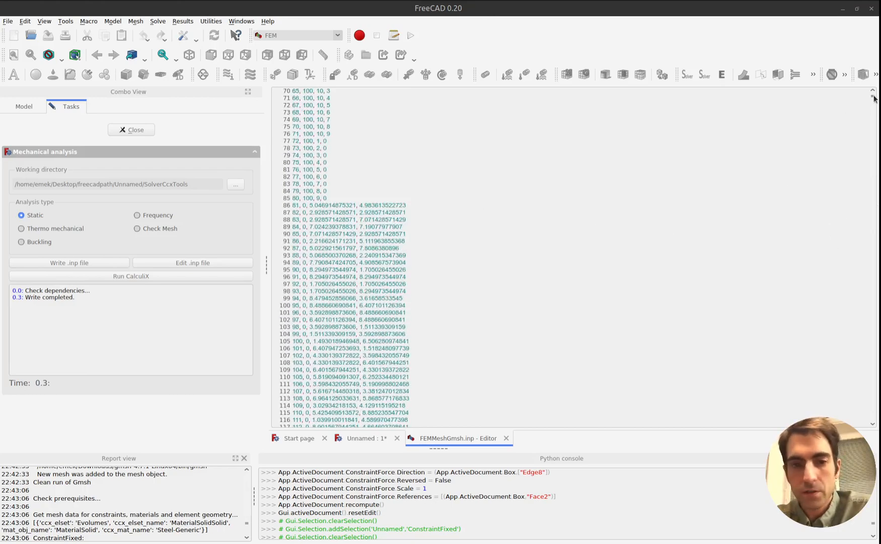
{"action": "left_click_drag", "start_coordinate": [873, 99], "coordinate": [857, 323]}
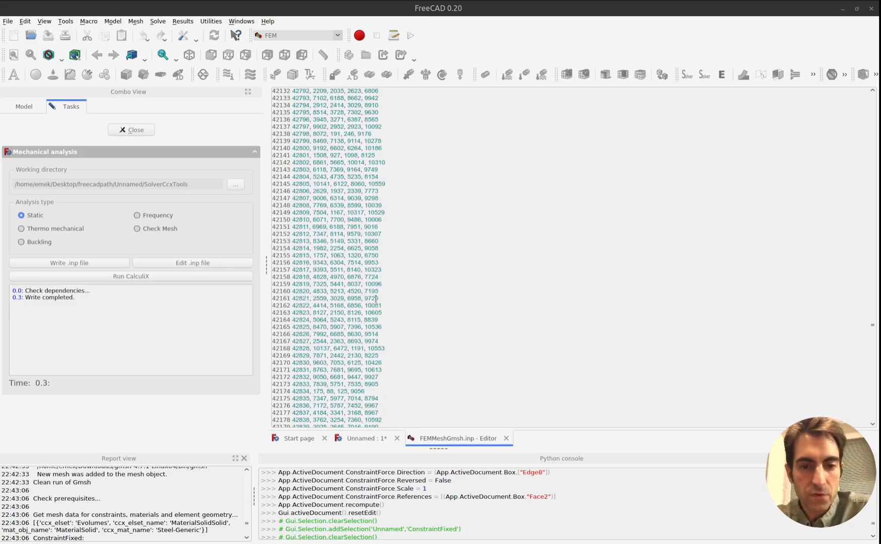
{"action": "double_click", "coordinate": [320, 298]}
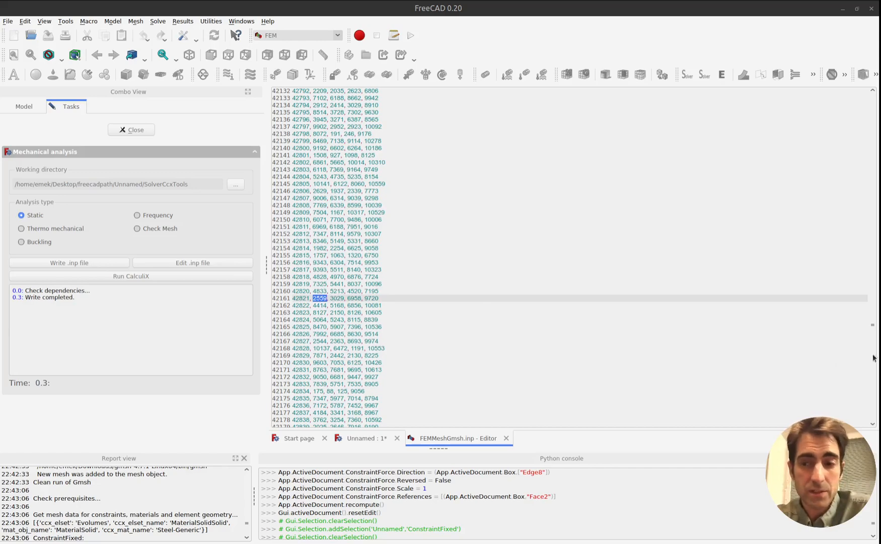
Examine the output requests and the notes about units at the end of FEMMeshGmsh.inp.
{"action": "left_click_drag", "start_coordinate": [872, 325], "coordinate": [858, 427]}
{"action": "scroll", "coordinate": [626, 279], "scroll_direction": "up", "scroll_amount": 9}
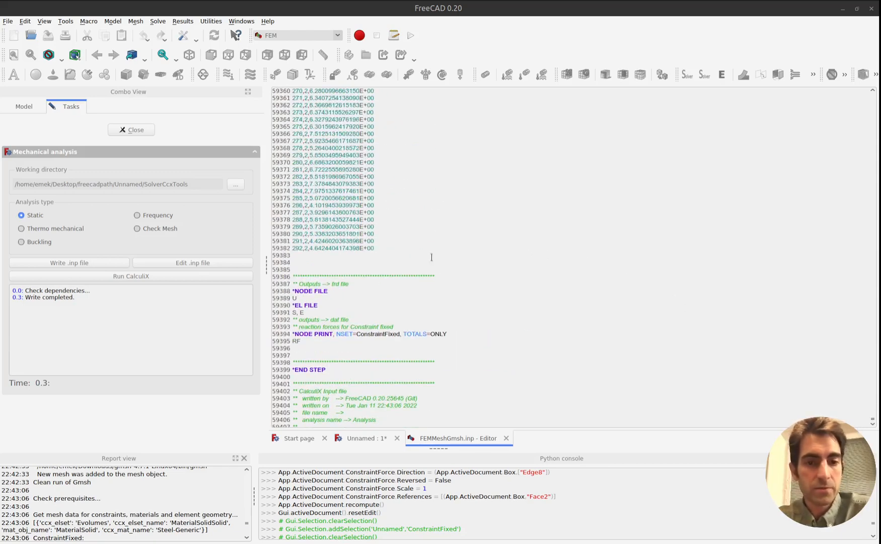
{"action": "scroll", "coordinate": [430, 298], "scroll_direction": "down", "scroll_amount": 4}
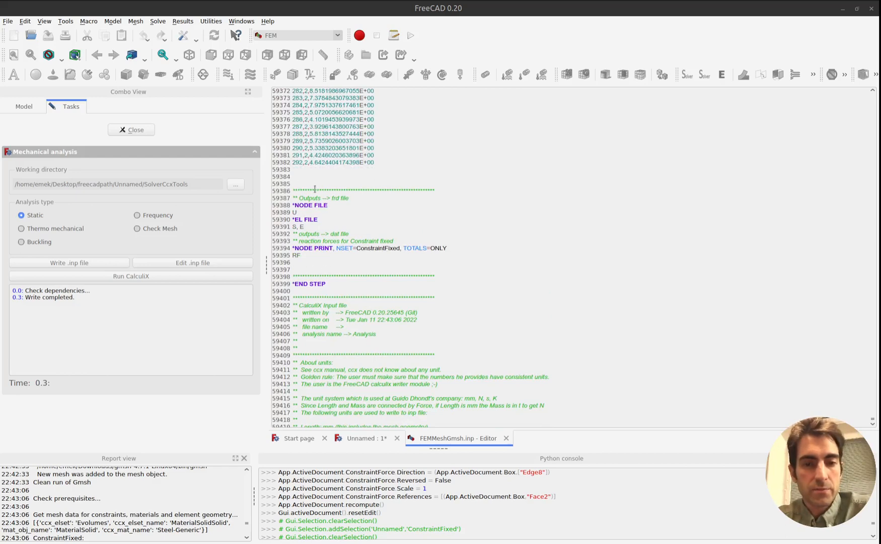
{"action": "left_click", "coordinate": [328, 205]}
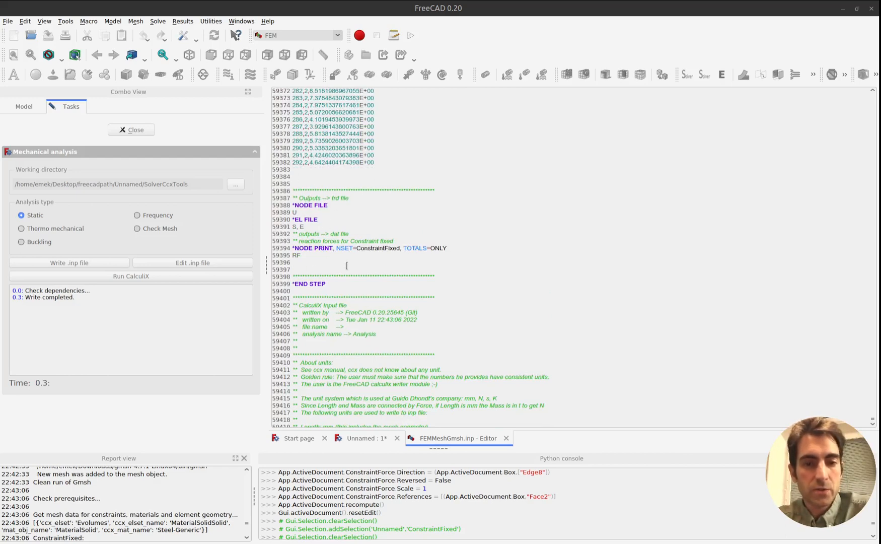
{"action": "scroll", "coordinate": [464, 271], "scroll_direction": "down", "scroll_amount": 5}
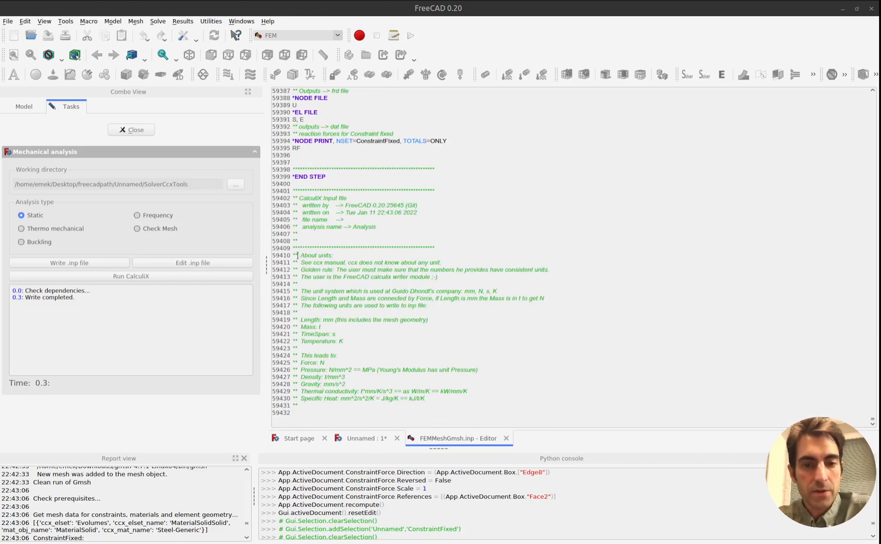
{"action": "left_click_drag", "start_coordinate": [300, 255], "coordinate": [333, 255]}
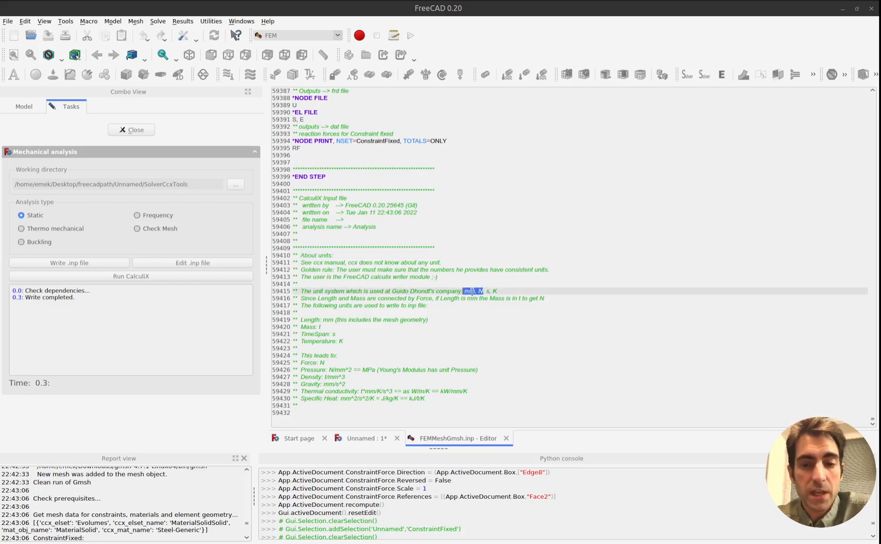
Run CalculiX on the static analysis and close the mechanical analysis task once the results are loaded.
{"action": "left_click", "coordinate": [471, 298]}
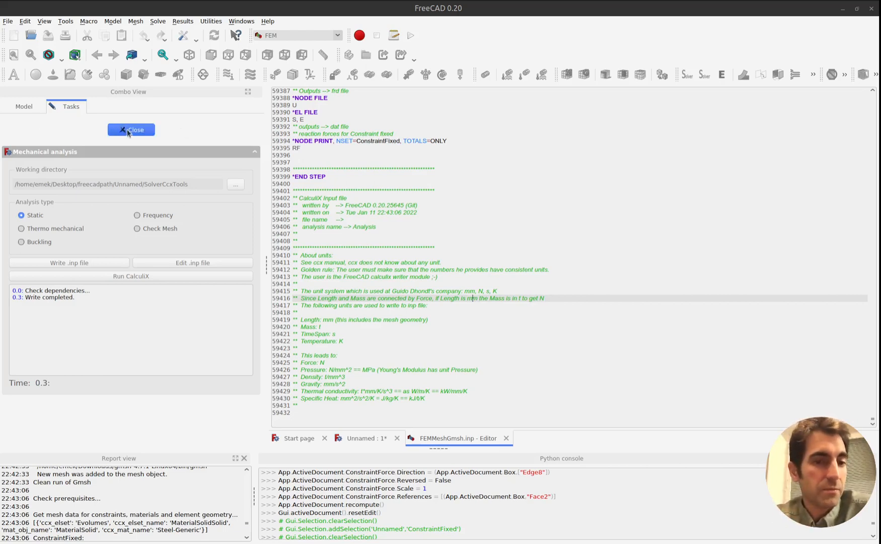
{"action": "left_click", "coordinate": [145, 277]}
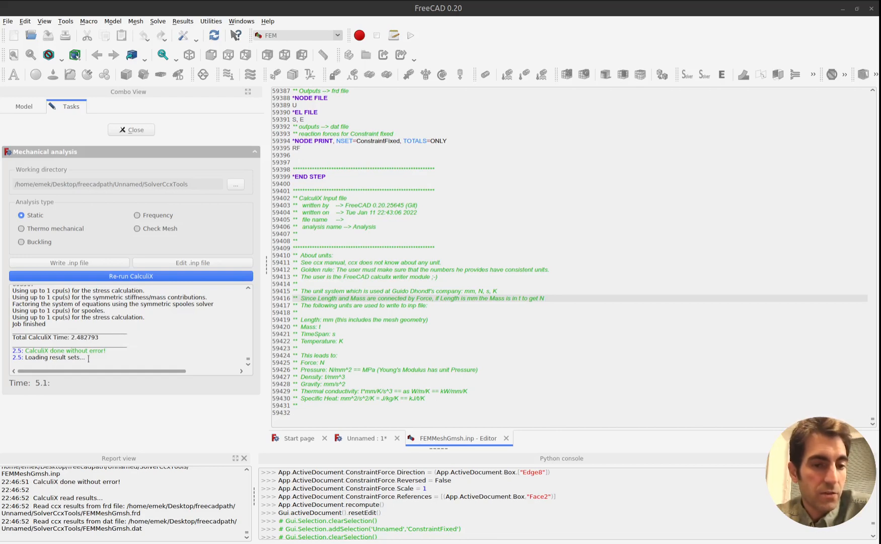
{"action": "left_click", "coordinate": [132, 130]}
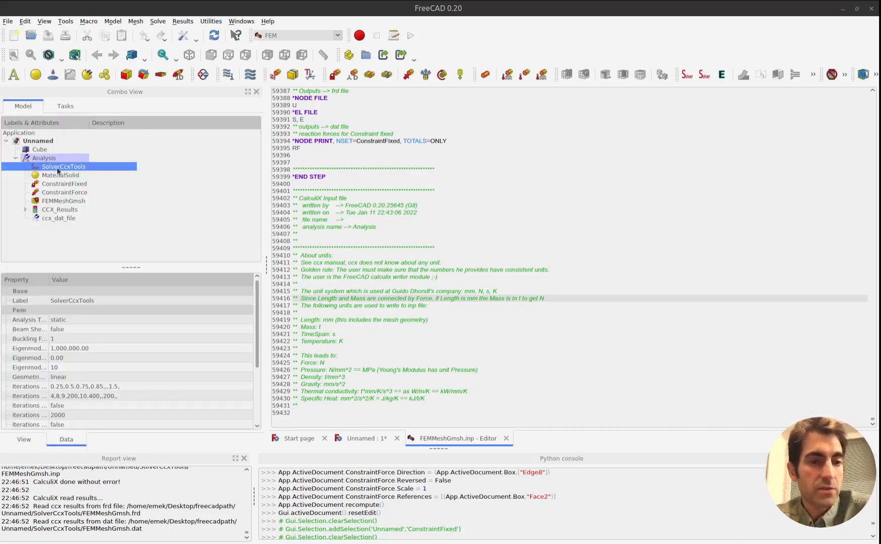
Open CCX_Results and display the Displacement Magnitude result on the beam mesh.
{"action": "double_click", "coordinate": [64, 209]}
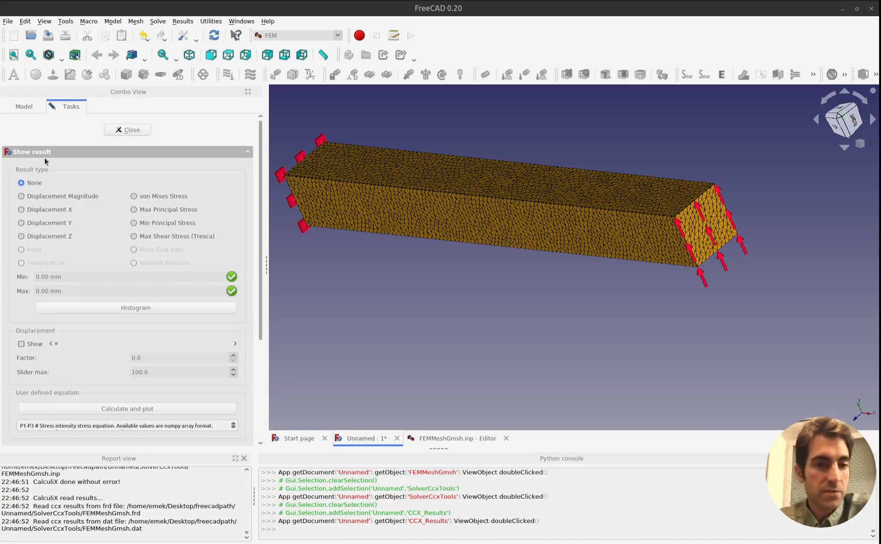
{"action": "left_click", "coordinate": [21, 196]}
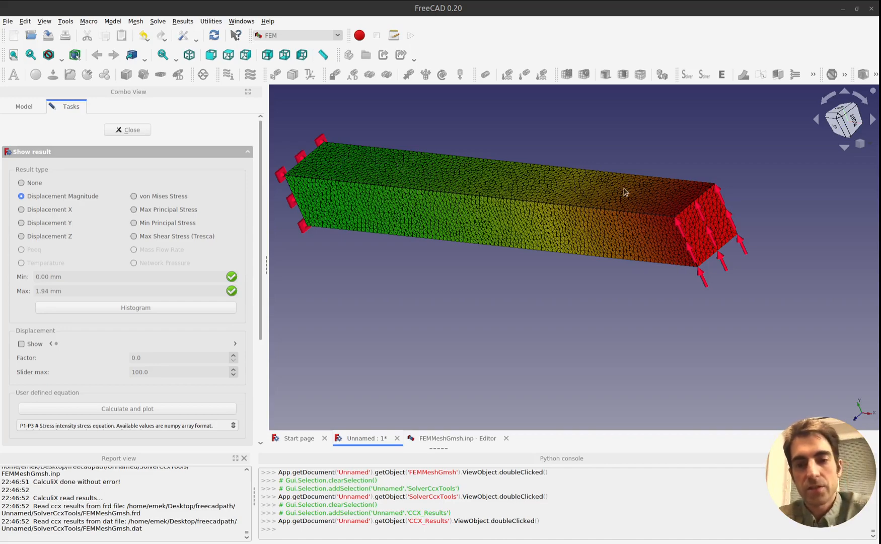
{"action": "mouse_move", "coordinate": [602, 250]}
{"action": "middle_mouse_down"}
{"action": "mouse_move", "coordinate": [609, 232]}
{"action": "mouse_move", "coordinate": [572, 256]}
{"action": "mouse_move", "coordinate": [589, 253]}
{"action": "middle_mouse_up"}
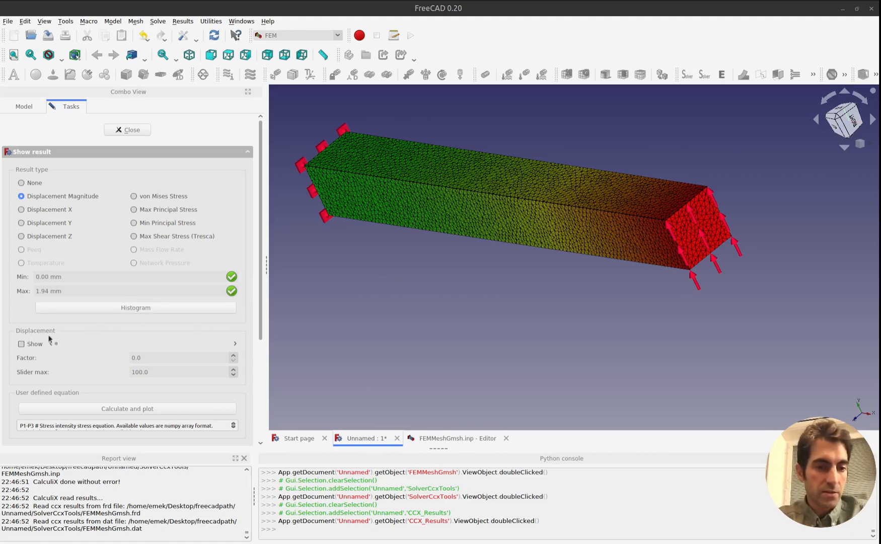
Show the displaced shape of the beam with a displacement factor of 1.
{"action": "left_click", "coordinate": [22, 344]}
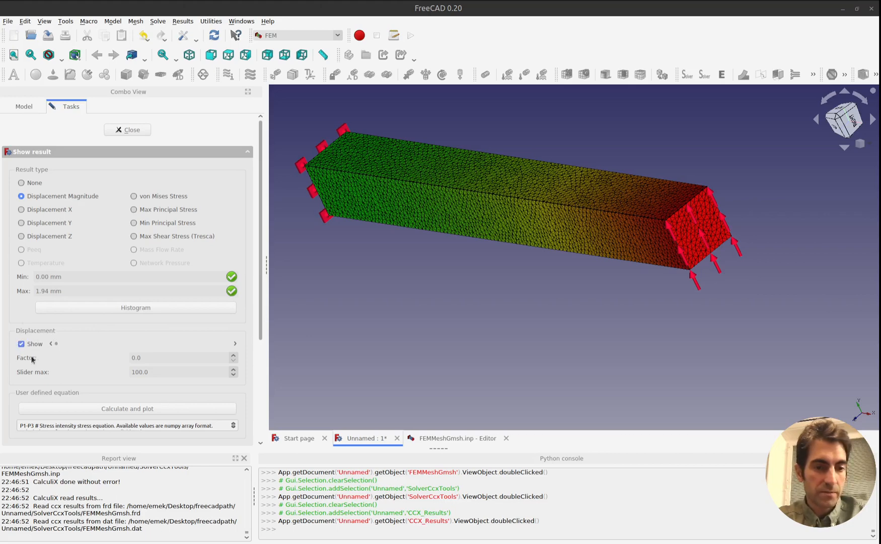
{"action": "left_click", "coordinate": [149, 360]}
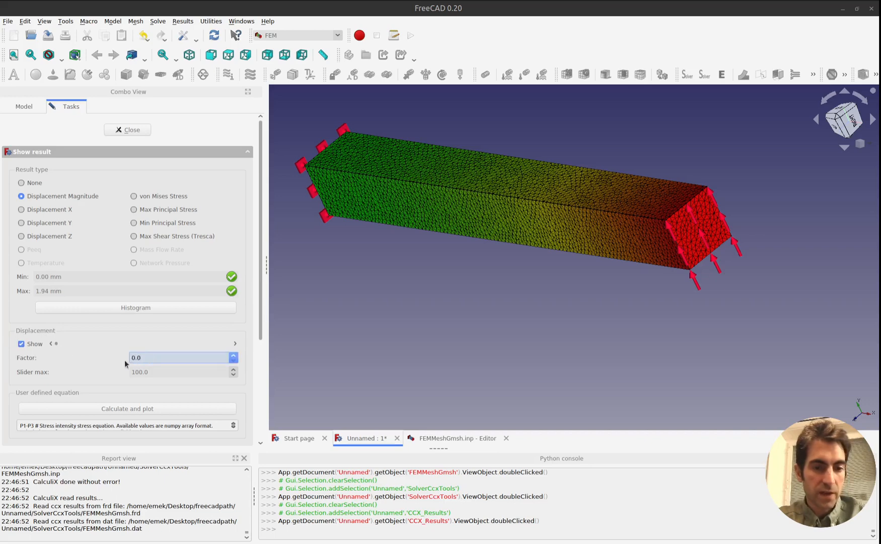
{"action": "type", "text": "1"}
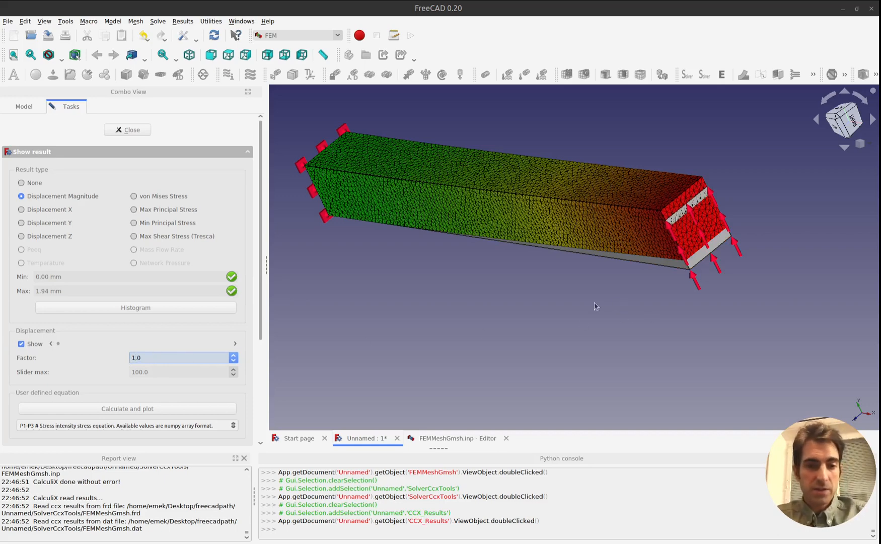
{"action": "left_click", "coordinate": [66, 358]}
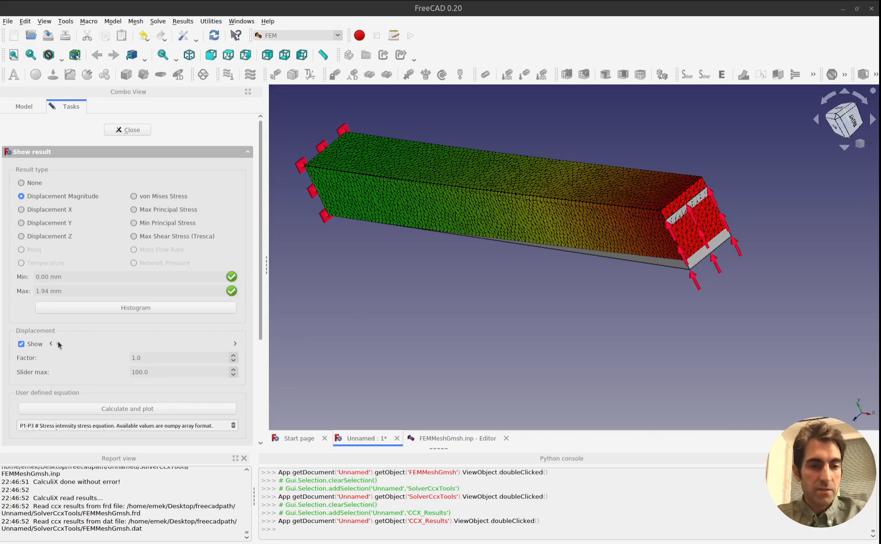
Exaggerate the displaced shape with a factor of 7, inspect the bent beam, and raise the factor to 23.
{"action": "mouse_move", "coordinate": [59, 345]}
{"action": "left_mouse_down"}
{"action": "mouse_move", "coordinate": [84, 343]}
{"action": "mouse_move", "coordinate": [68, 345]}
{"action": "left_mouse_up"}
{"action": "scroll", "coordinate": [606, 314], "scroll_direction": "up", "scroll_amount": 3}
{"action": "scroll", "coordinate": [601, 319], "scroll_direction": "down", "scroll_amount": 8}
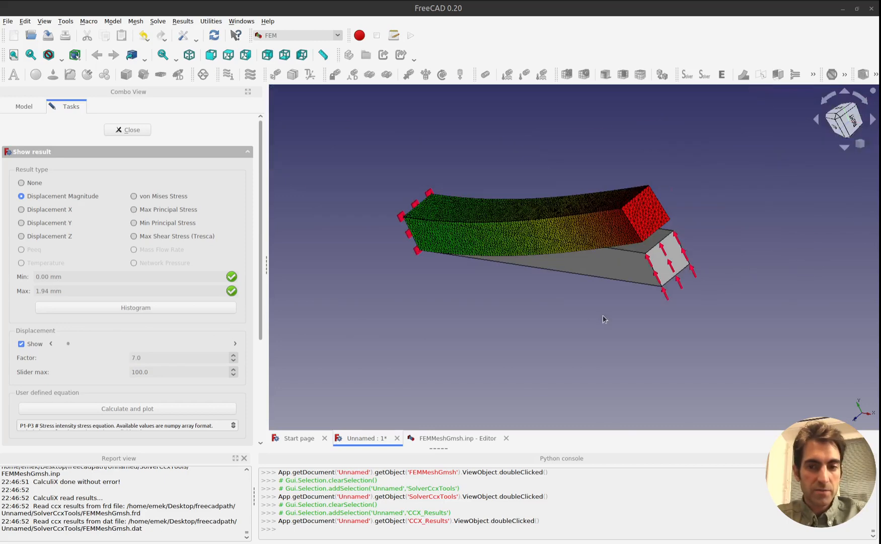
{"action": "middle_click_drag", "start_coordinate": [572, 307], "coordinate": [644, 286]}
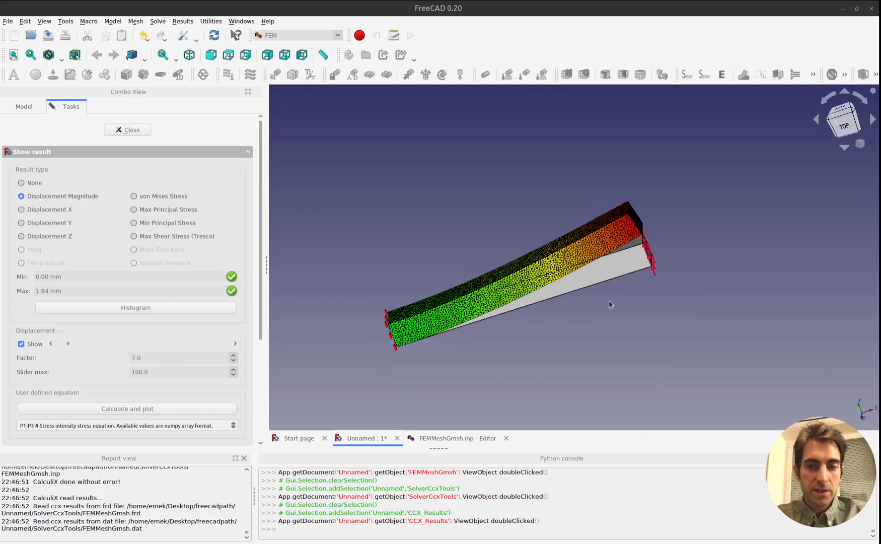
{"action": "scroll", "coordinate": [608, 302], "scroll_direction": "up", "scroll_amount": 2}
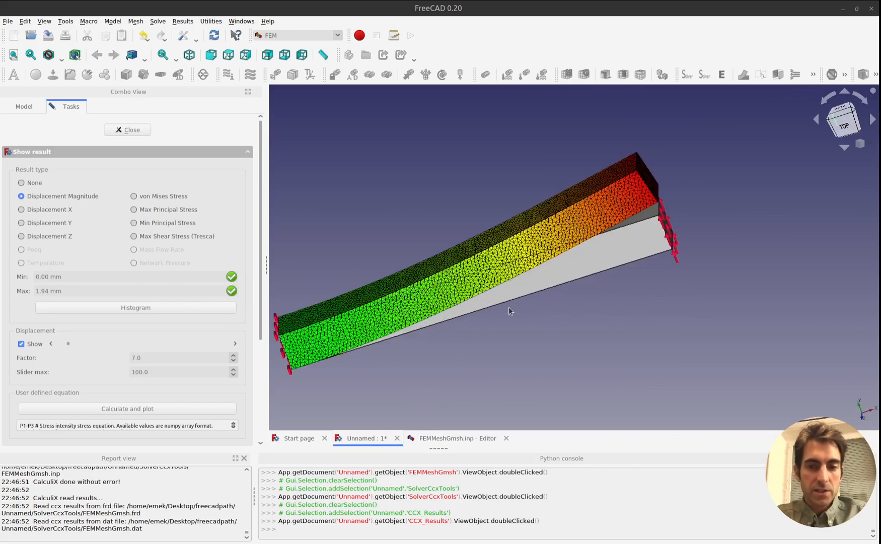
{"action": "middle_click_drag", "start_coordinate": [515, 320], "coordinate": [491, 325]}
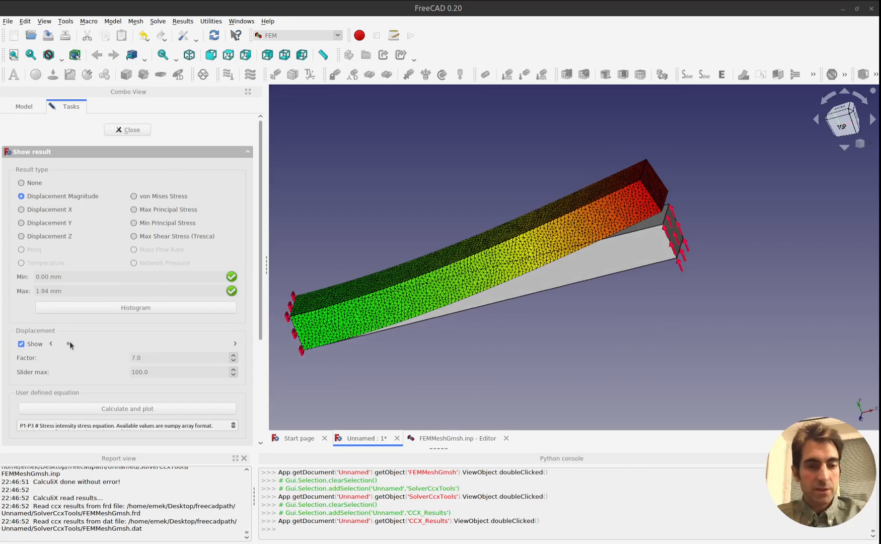
{"action": "left_click_drag", "start_coordinate": [69, 344], "coordinate": [96, 345]}
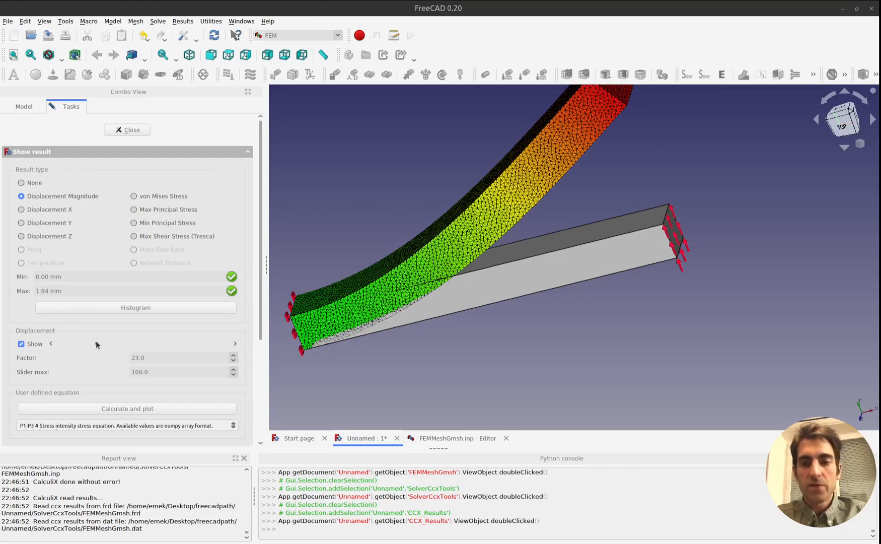
Set the displacement factor back to 1 and inspect the beam's true-scale deflection.
{"action": "left_click_drag", "start_coordinate": [151, 357], "coordinate": [122, 357]}
{"action": "type", "text": "1"}
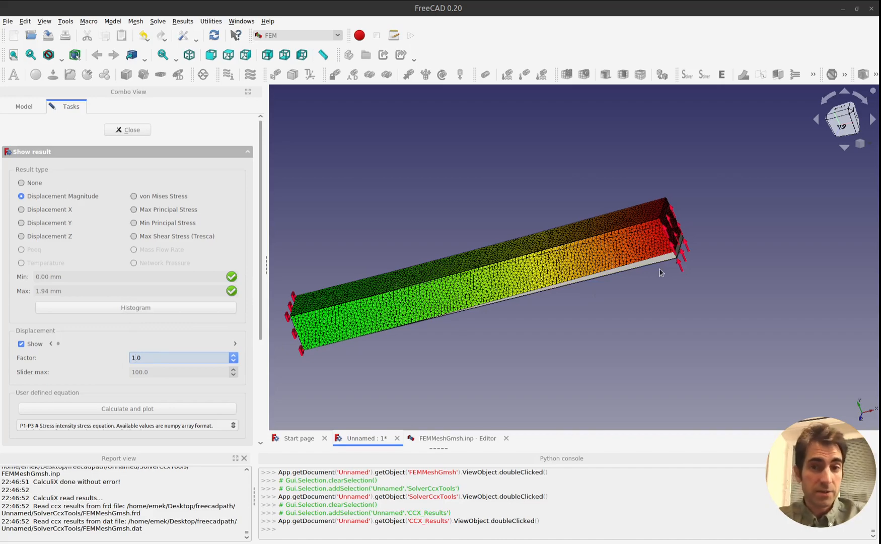
{"action": "middle_click_drag", "start_coordinate": [647, 273], "coordinate": [563, 293]}
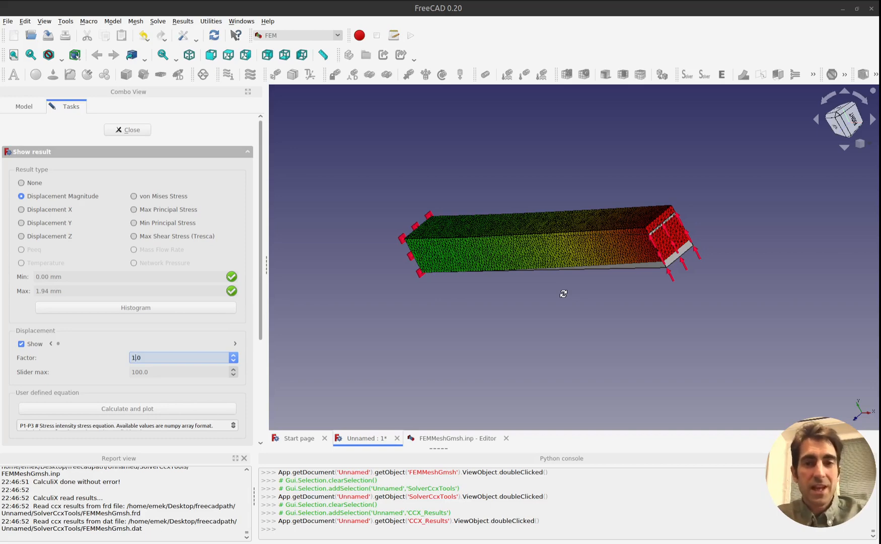
{"action": "middle_click_drag", "start_coordinate": [563, 293], "coordinate": [596, 287]}
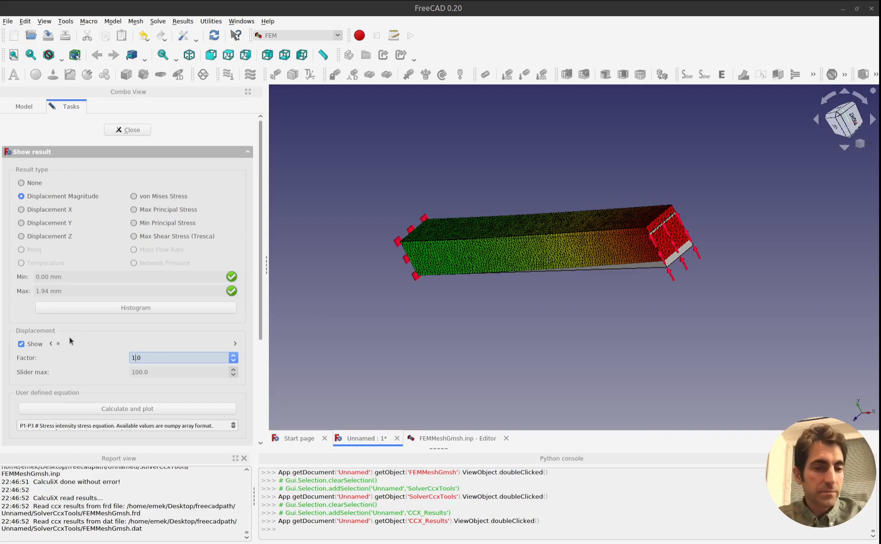
Compare the Displacement X, Y and Z results on the beam, returning to Displacement Y.
{"action": "left_click", "coordinate": [20, 211]}
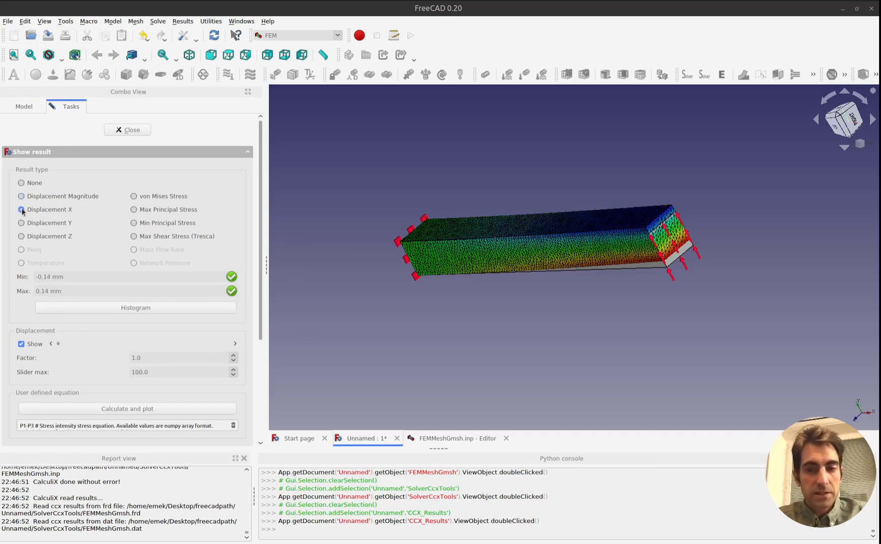
{"action": "left_click", "coordinate": [21, 223]}
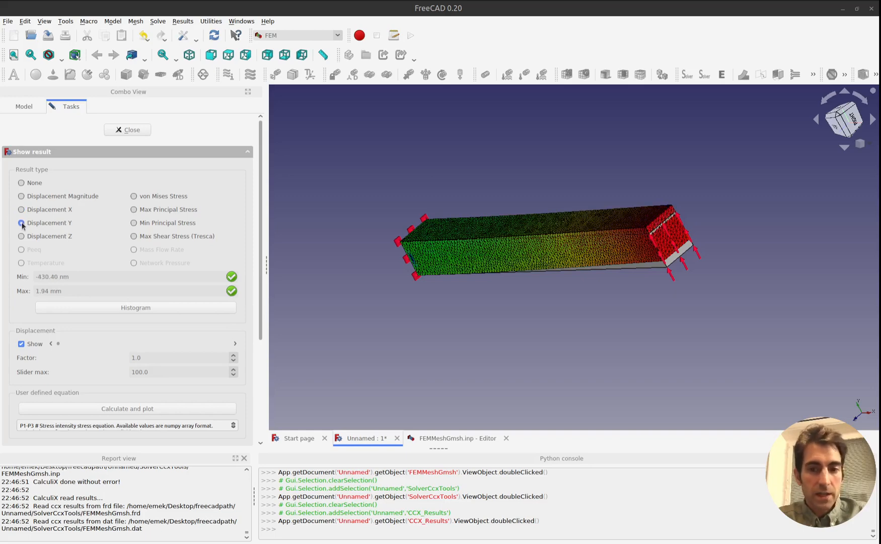
{"action": "left_click", "coordinate": [21, 237]}
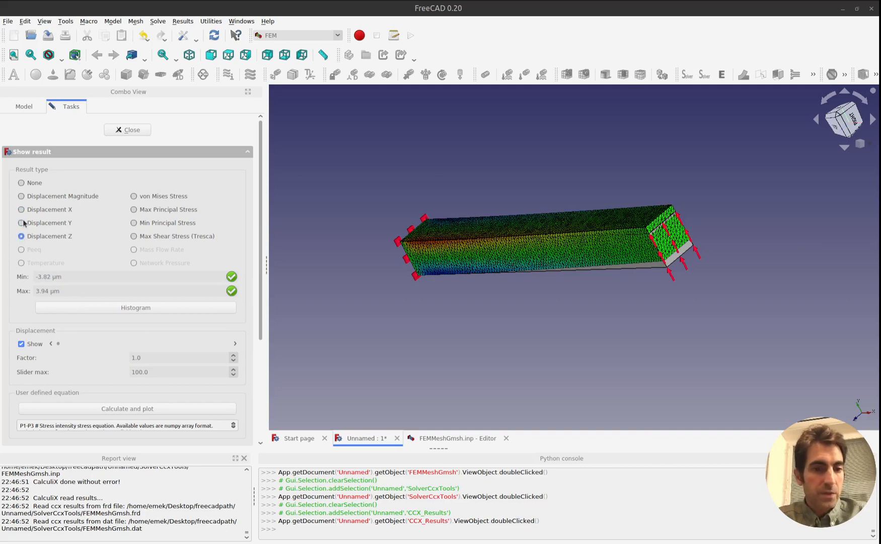
{"action": "left_click", "coordinate": [21, 224]}
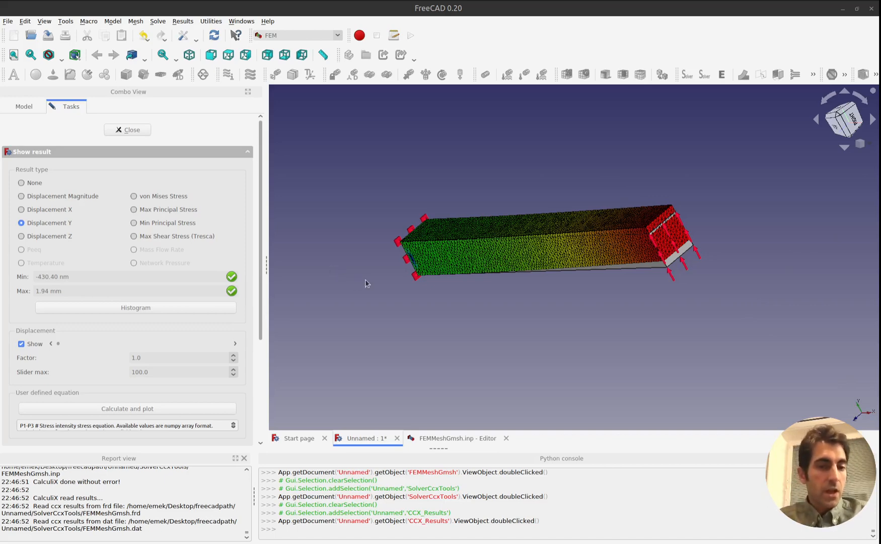
Display the von Mises Stress result on the undeformed beam by turning off the displacement display.
{"action": "left_click", "coordinate": [133, 196]}
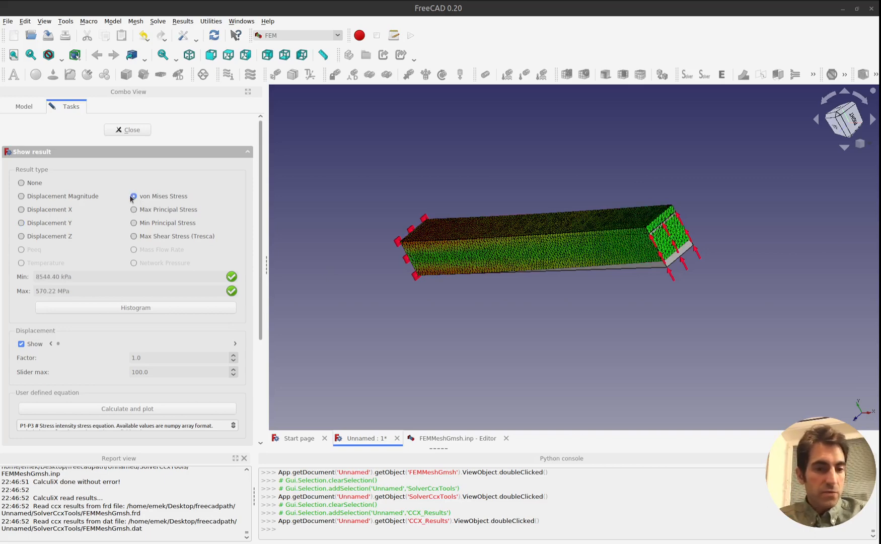
{"action": "left_click", "coordinate": [20, 344]}
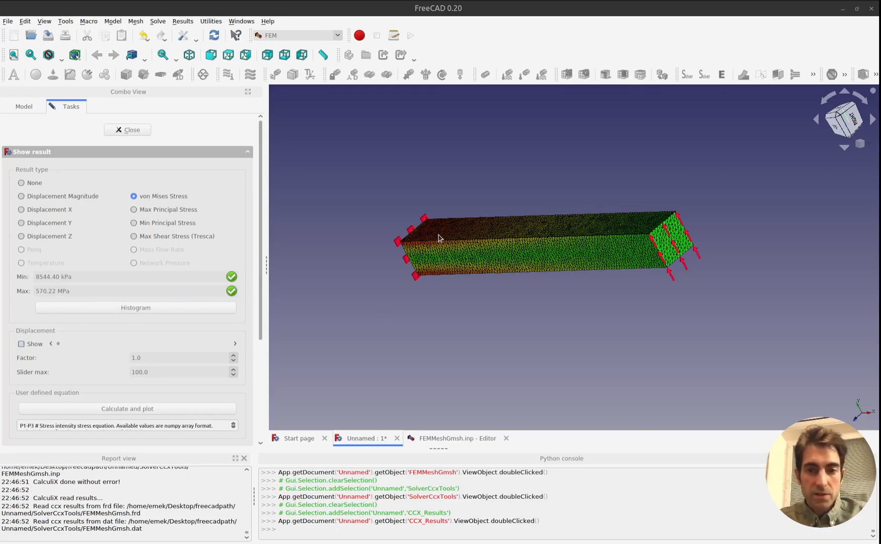
{"action": "scroll", "coordinate": [501, 279], "scroll_direction": "up", "scroll_amount": 2}
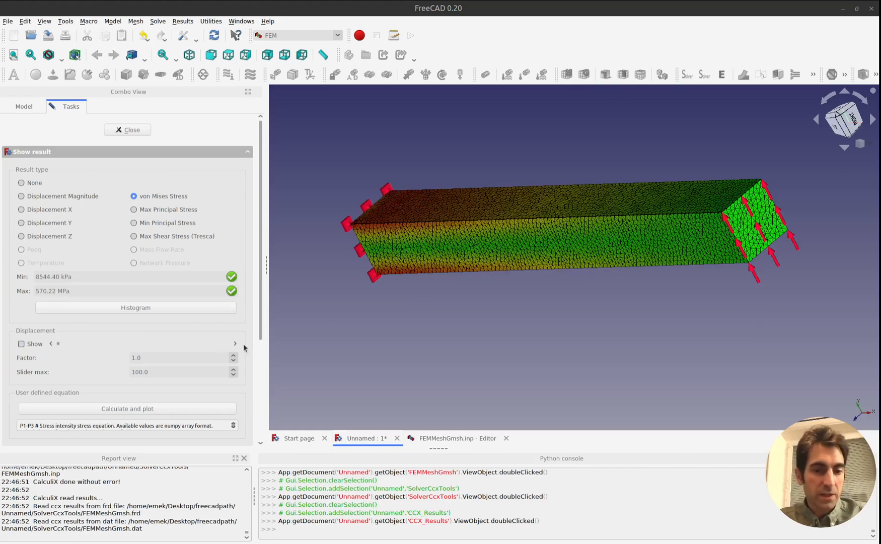
Review the result types available for user defined equations and close the results task.
{"action": "scroll", "coordinate": [246, 345], "scroll_direction": "down", "scroll_amount": 3}
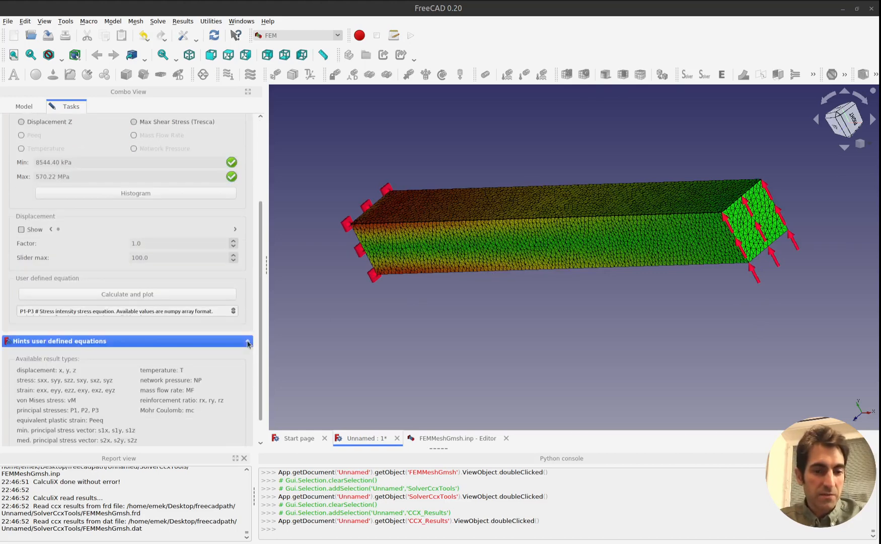
{"action": "scroll", "coordinate": [247, 344], "scroll_direction": "down", "scroll_amount": 1}
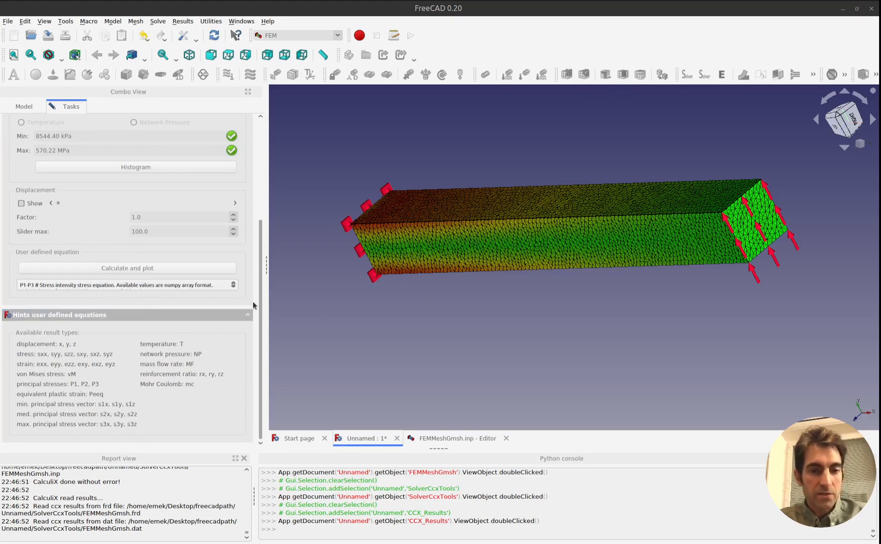
{"action": "scroll", "coordinate": [253, 305], "scroll_direction": "up", "scroll_amount": 5}
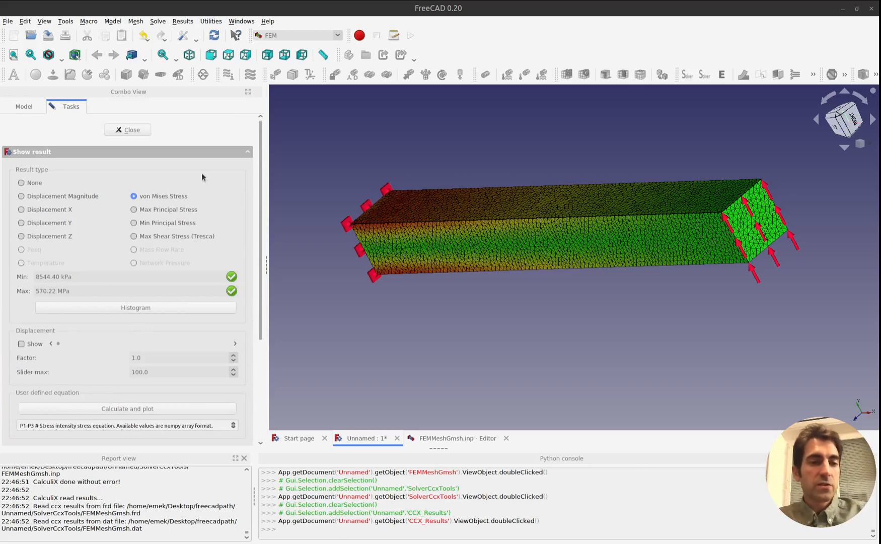
{"action": "left_click", "coordinate": [130, 131]}
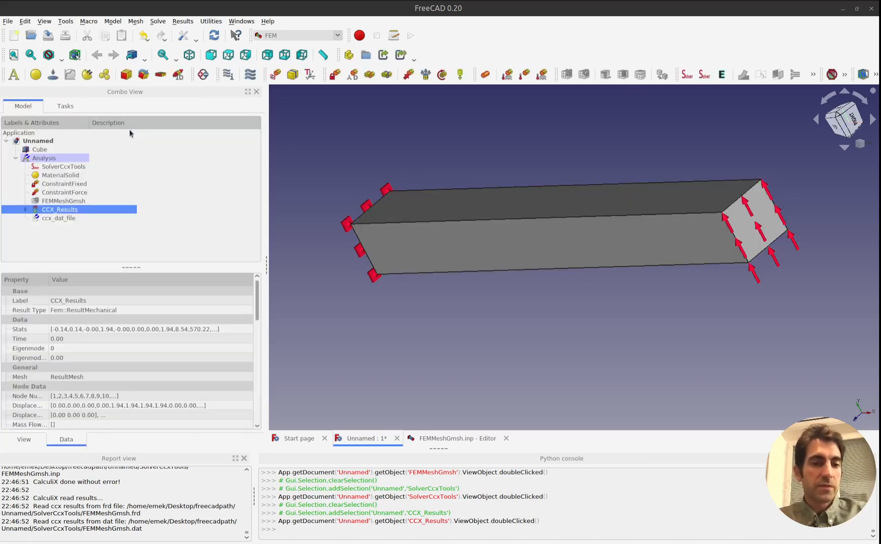